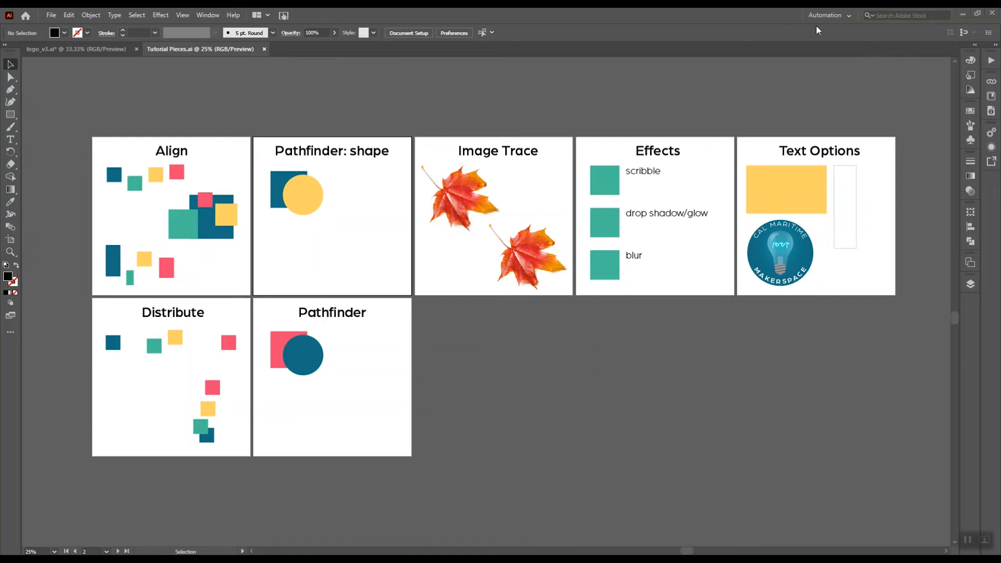
Switch the workspace to Essentials and back to Automation.
{"action": "left_click", "coordinate": [832, 18]}
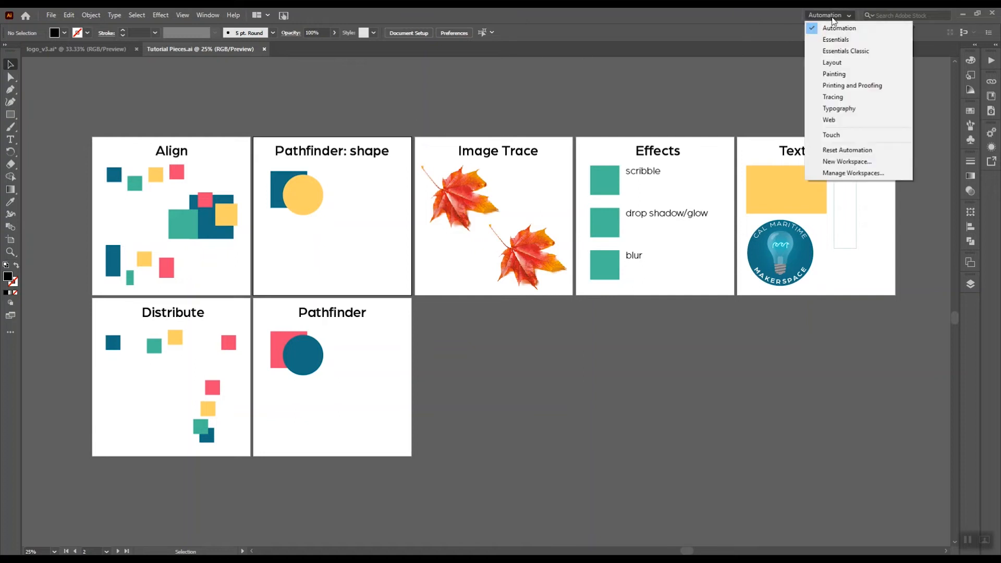
{"action": "left_click", "coordinate": [843, 41]}
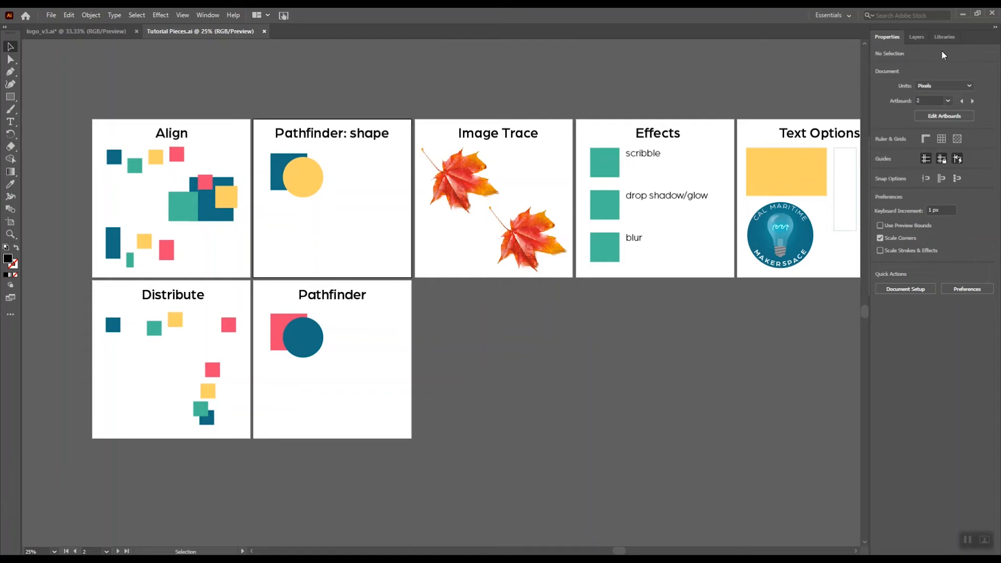
{"action": "left_click", "coordinate": [848, 16]}
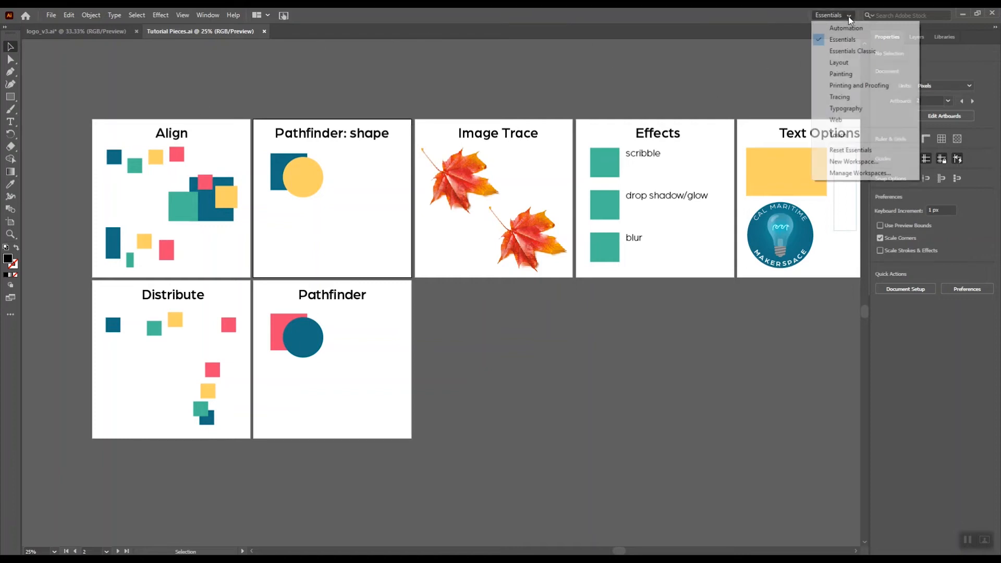
{"action": "left_click", "coordinate": [848, 28]}
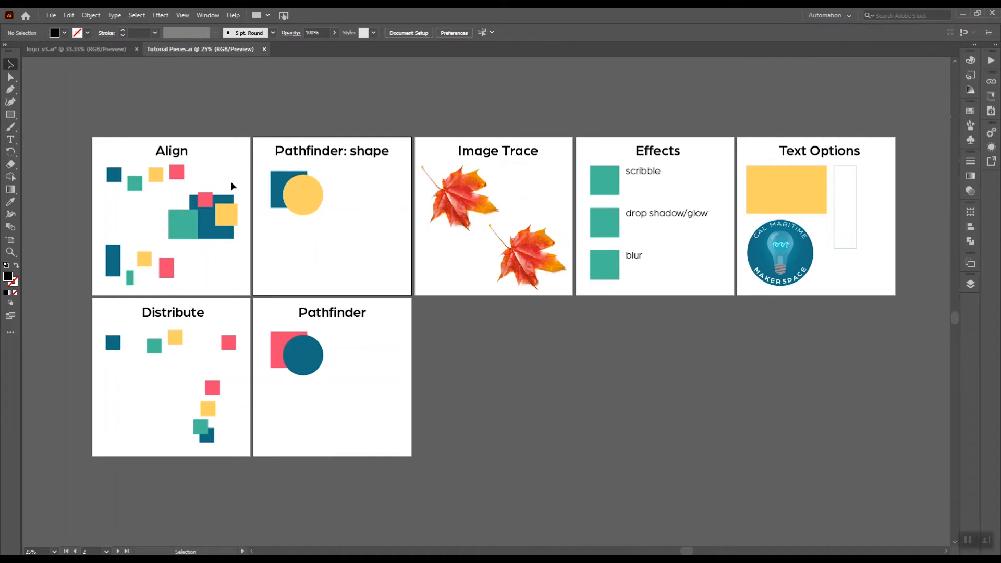
Bring Artboard 1, the Align artboard, into full view using the artboards list.
{"action": "left_click", "coordinate": [971, 263]}
{"action": "left_click", "coordinate": [737, 276]}
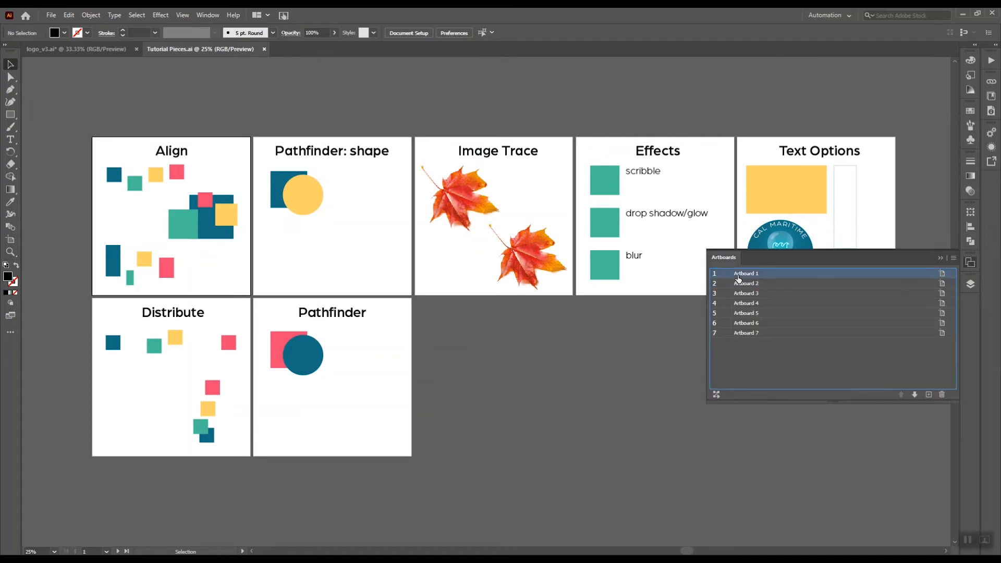
{"action": "double_click", "coordinate": [738, 276]}
{"action": "key", "text": "Return"}
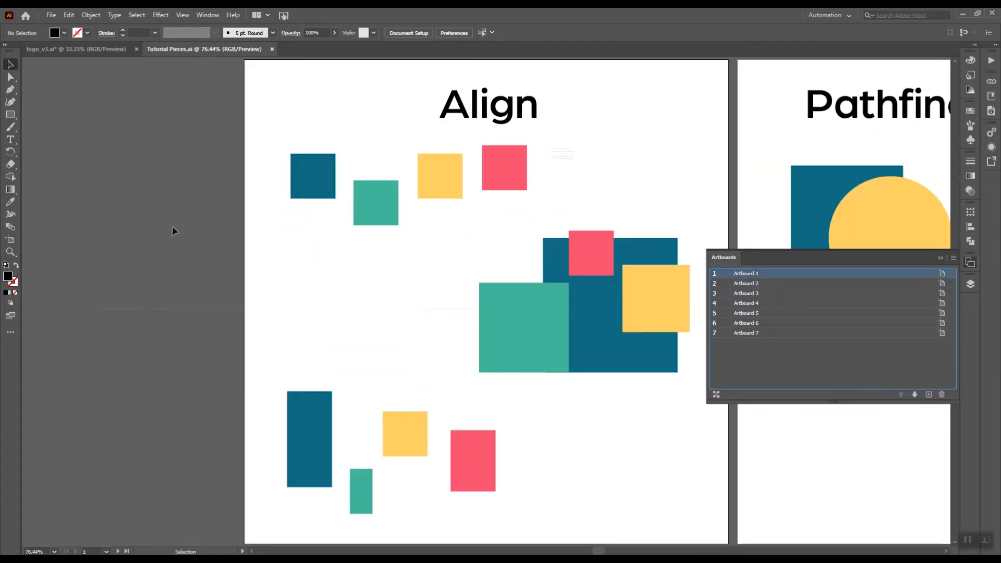
{"action": "left_click", "coordinate": [940, 258]}
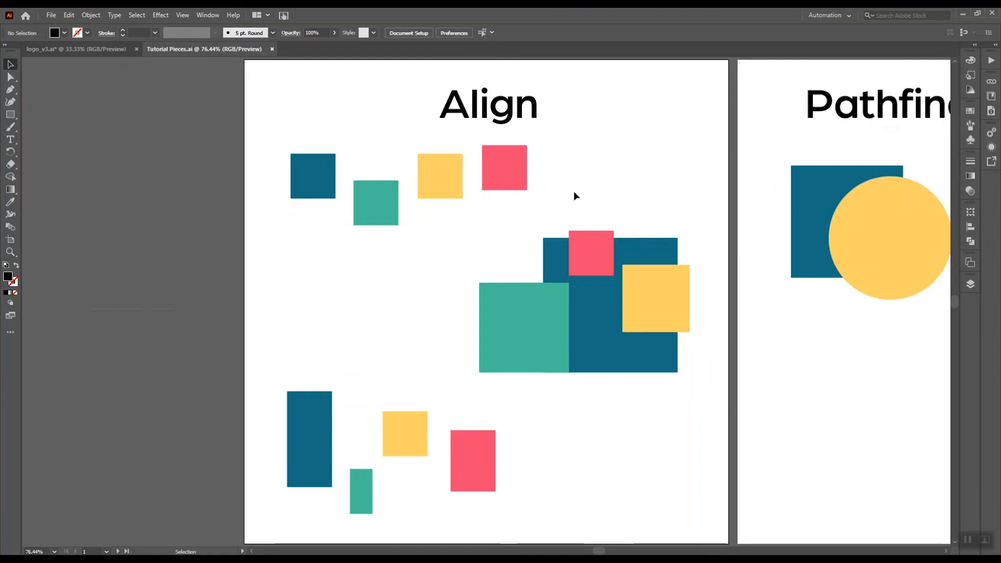
Try aligning the four squares in the Align artboard's upper row by vertical centre and by top edge, undoing each.
{"action": "left_click_drag", "start_coordinate": [557, 200], "coordinate": [293, 168]}
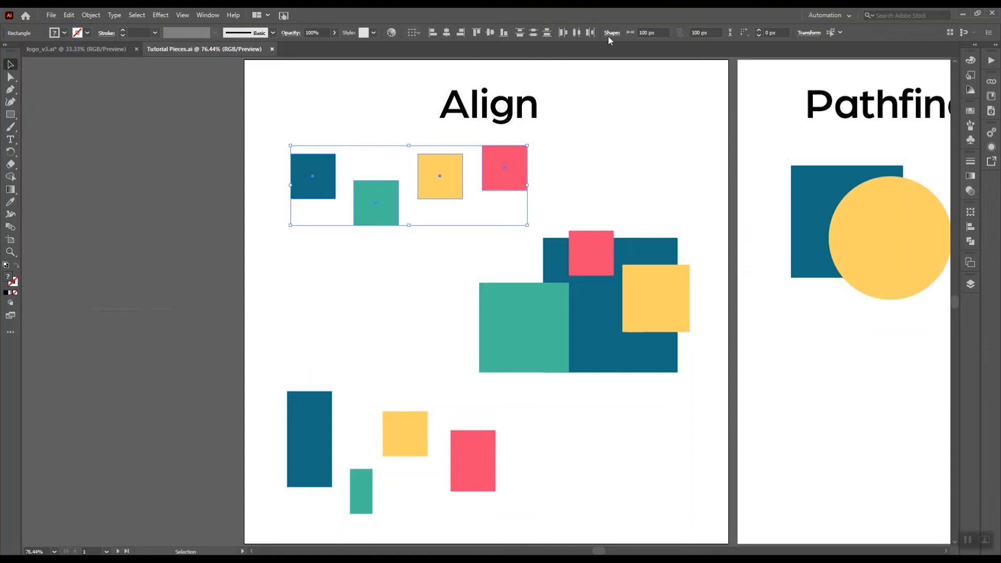
{"action": "left_click", "coordinate": [490, 33]}
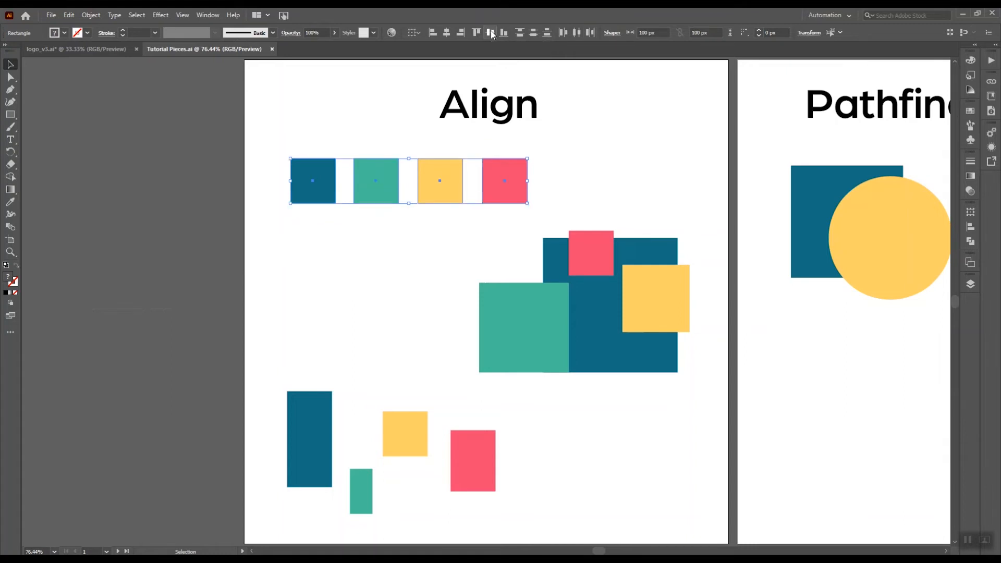
{"action": "key", "text": "ctrl+z"}
{"action": "key", "text": "ctrl+shift+z"}
{"action": "key", "text": "ctrl+z"}
{"action": "left_click", "coordinate": [475, 33]}
{"action": "key", "text": "ctrl+z"}
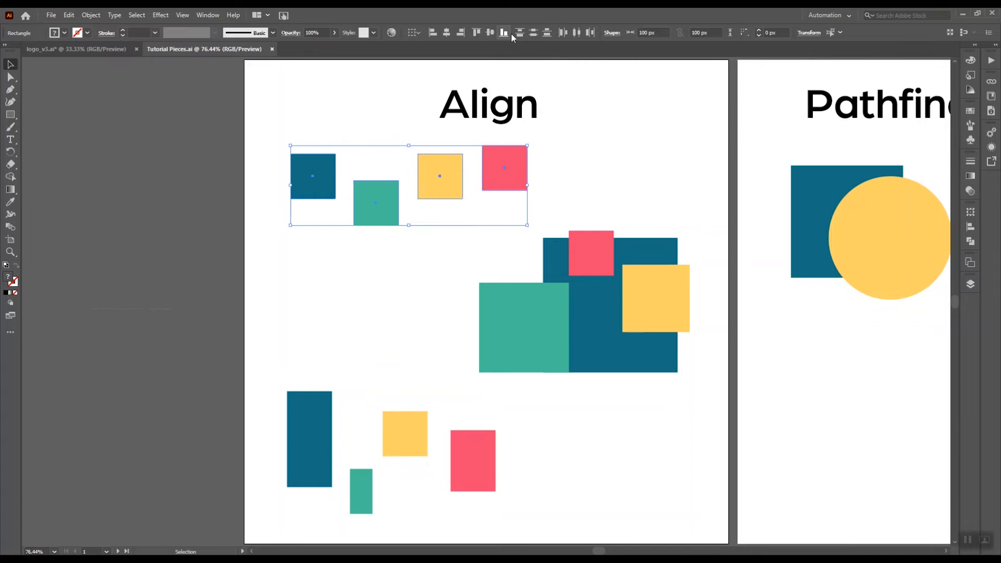
Try left, right and horizontal centre alignment on the upper row of squares, undoing each one.
{"action": "left_click", "coordinate": [436, 33]}
{"action": "key", "text": "ctrl+z"}
{"action": "left_click", "coordinate": [465, 35]}
{"action": "key", "text": "ctrl+z"}
{"action": "left_click", "coordinate": [444, 36]}
{"action": "key", "text": "ctrl+z"}
Try aligning the upper row to a key object, using the yellow square with horizontal centre alignment, and undo it.
{"action": "left_click", "coordinate": [419, 35]}
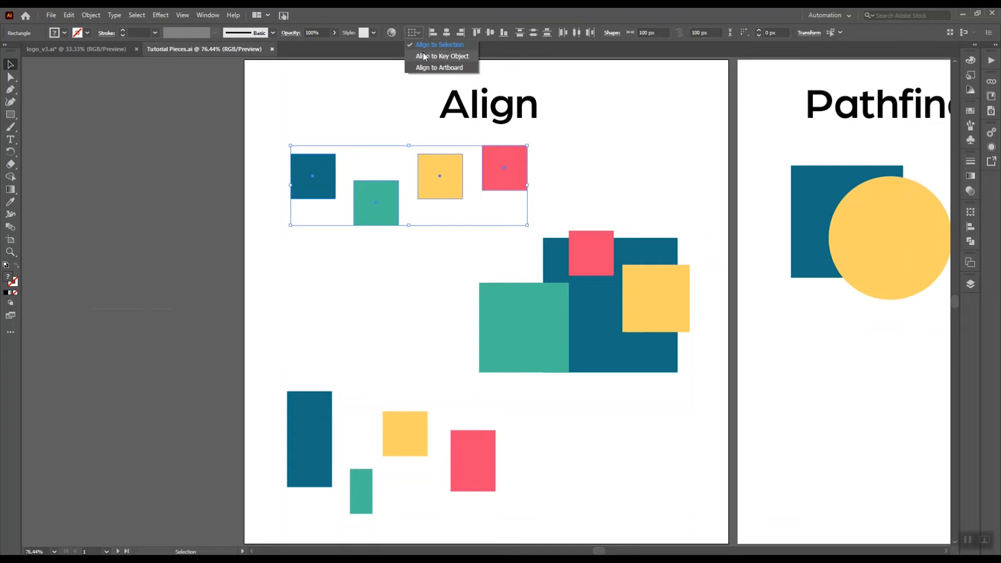
{"action": "left_click", "coordinate": [424, 56]}
{"action": "left_click", "coordinate": [506, 160]}
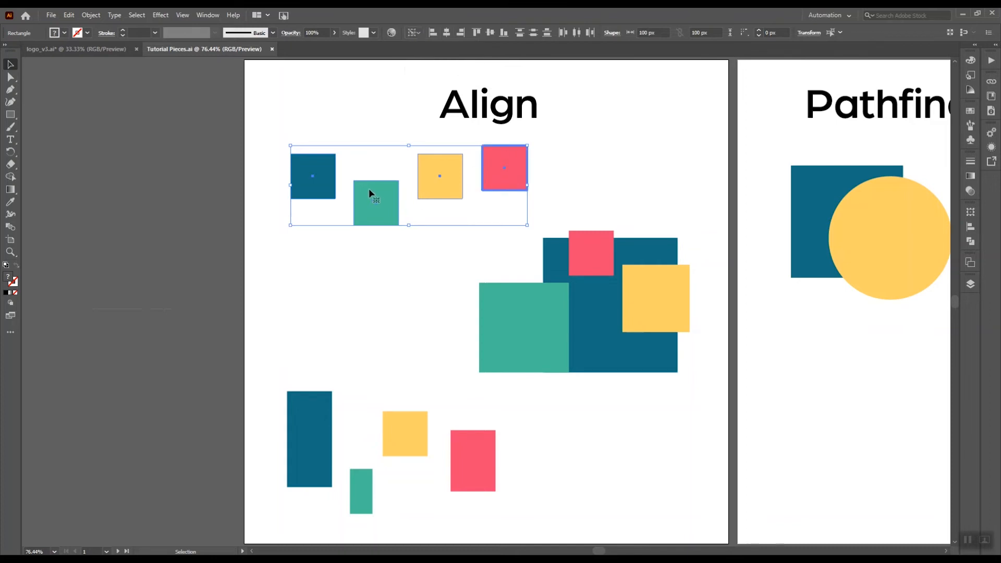
{"action": "left_click", "coordinate": [379, 201]}
{"action": "left_click", "coordinate": [436, 157]}
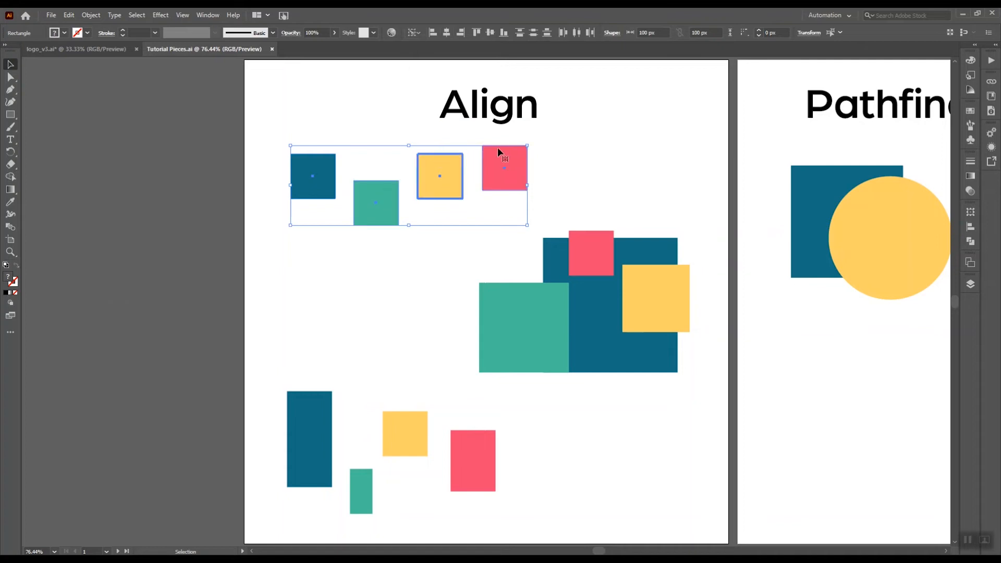
{"action": "left_click", "coordinate": [450, 34]}
{"action": "key", "text": "ctrl+z"}
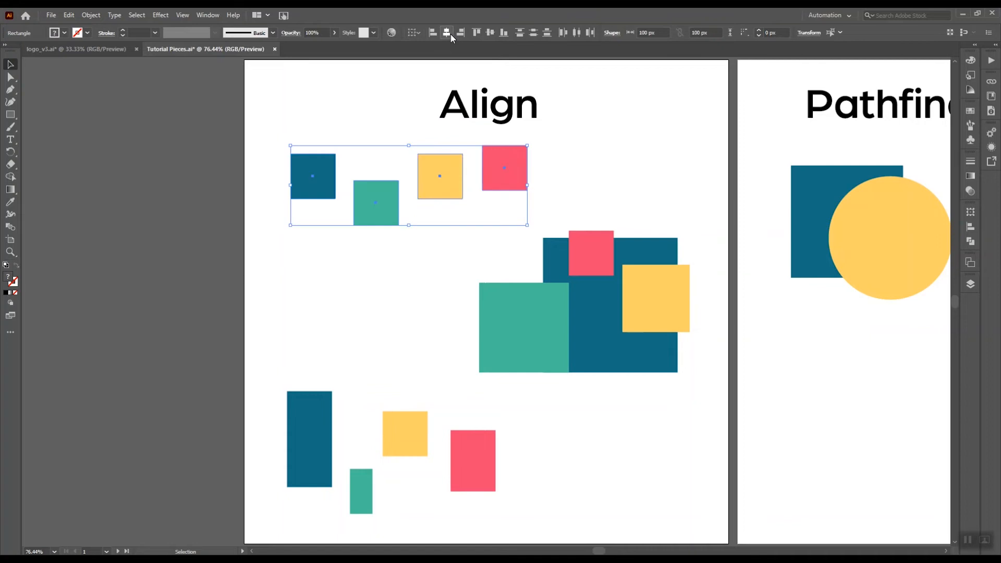
Try vertical centre alignment of the upper row with the red square as key object, and undo it.
{"action": "left_click", "coordinate": [413, 33]}
{"action": "left_click", "coordinate": [442, 55]}
{"action": "left_click", "coordinate": [495, 162]}
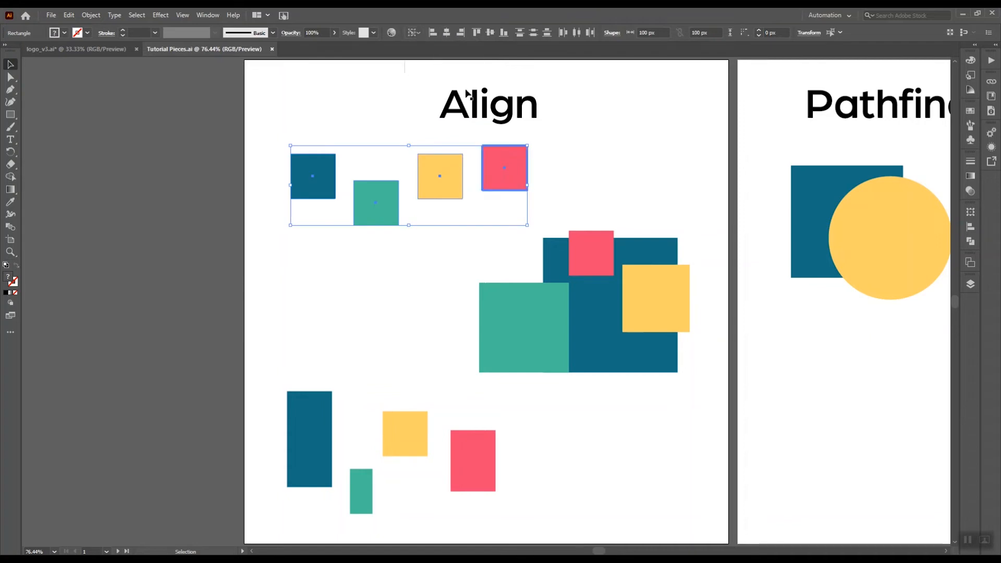
{"action": "left_click", "coordinate": [491, 33]}
{"action": "key", "text": "ctrl+z"}
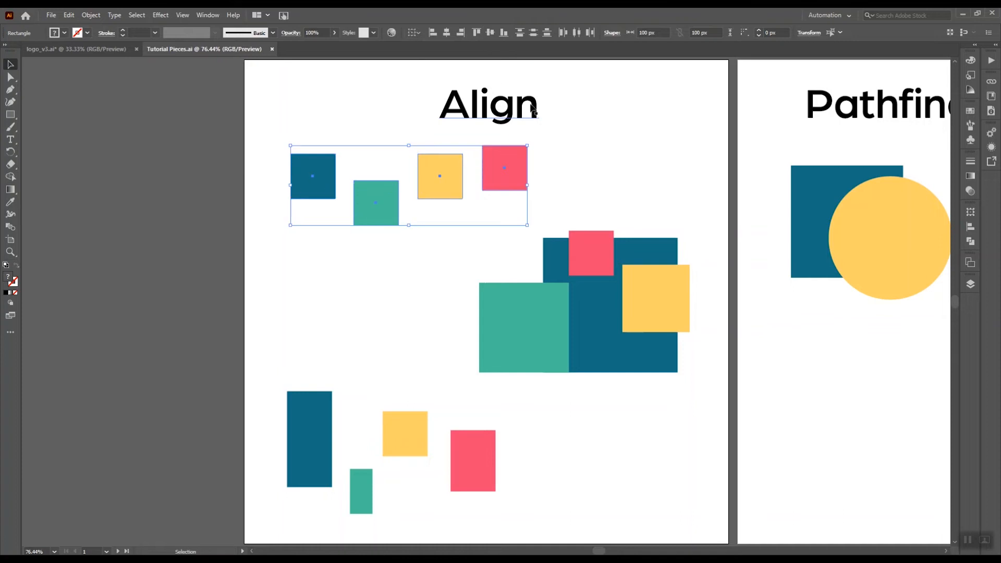
Align the four squares in the upper row by their vertical centres.
{"action": "left_click", "coordinate": [569, 155]}
{"action": "left_click_drag", "start_coordinate": [561, 211], "coordinate": [301, 154]}
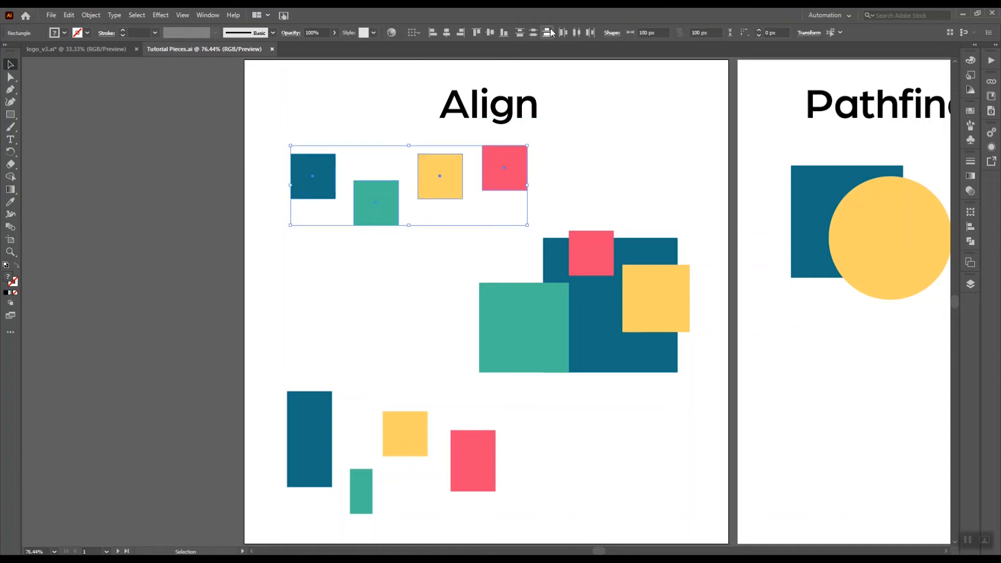
{"action": "left_click", "coordinate": [484, 32]}
{"action": "left_click", "coordinate": [563, 158]}
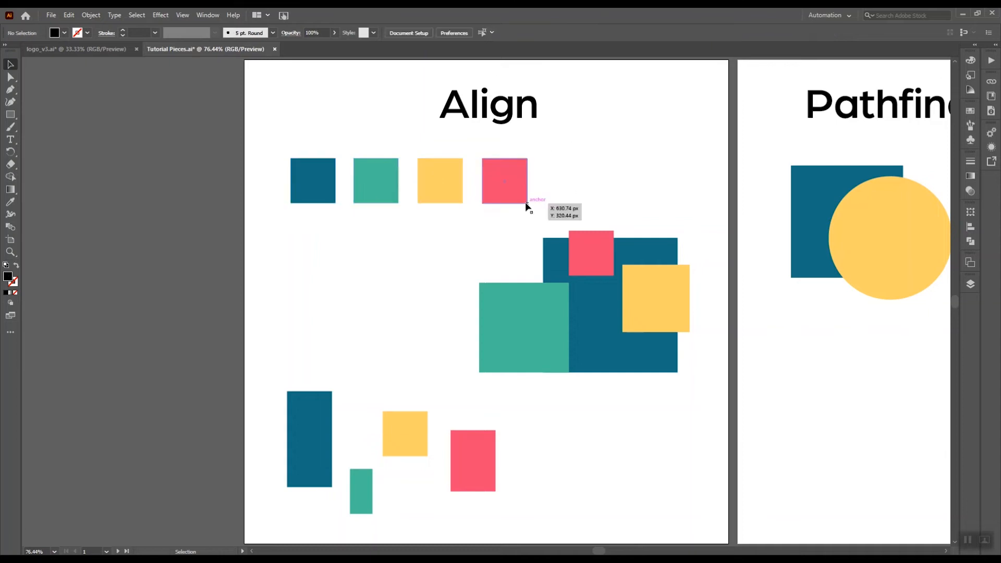
Centre the four overlapping squares on each other both horizontally and vertically.
{"action": "left_click_drag", "start_coordinate": [520, 242], "coordinate": [693, 388]}
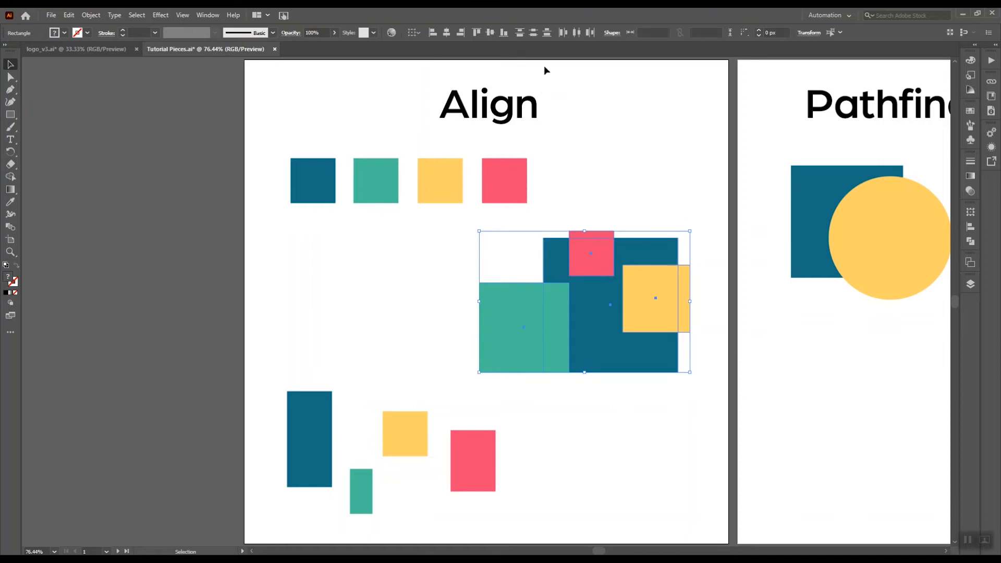
{"action": "left_click", "coordinate": [446, 33]}
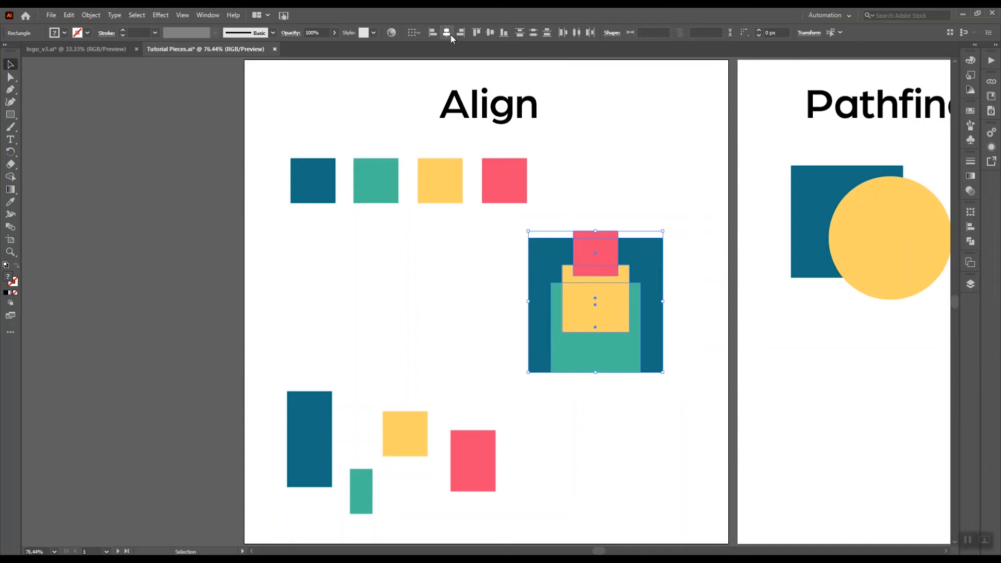
{"action": "left_click", "coordinate": [490, 33]}
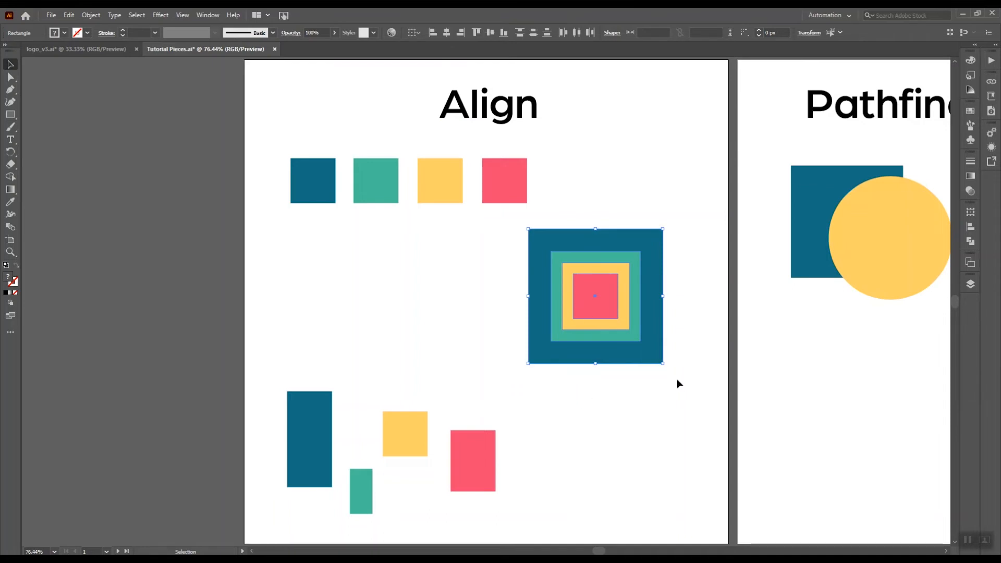
Test left and top alignment on the concentric squares and finish with them aligned to the right and bottom edges.
{"action": "left_click", "coordinate": [433, 33]}
{"action": "left_click", "coordinate": [460, 33]}
{"action": "left_click", "coordinate": [476, 32]}
{"action": "left_click", "coordinate": [504, 33]}
{"action": "left_click", "coordinate": [710, 397]}
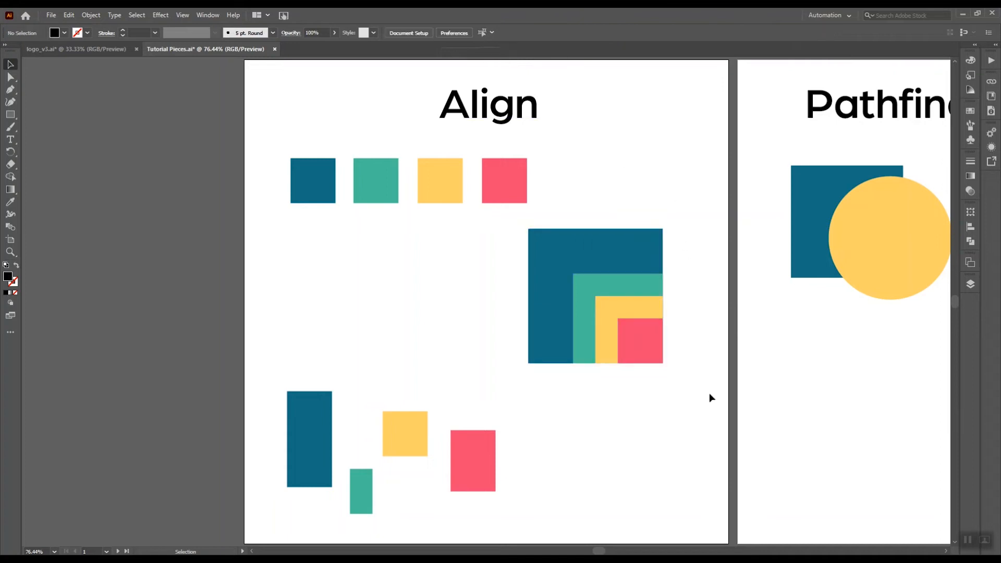
Try bottom and vertical centre alignment on the four differently sized shapes in the lower row, undoing each.
{"action": "left_click_drag", "start_coordinate": [272, 435], "coordinate": [521, 468]}
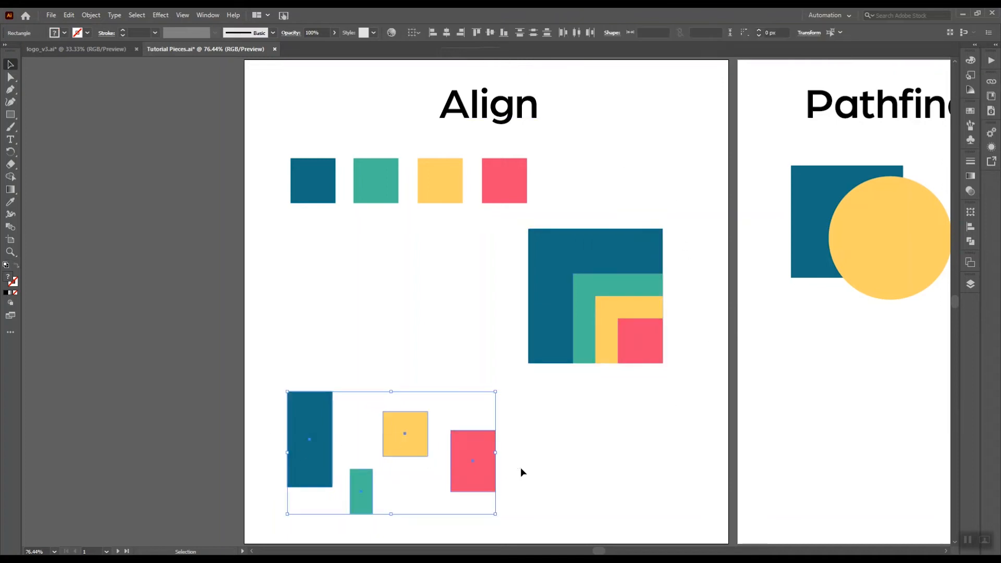
{"action": "left_click", "coordinate": [504, 33]}
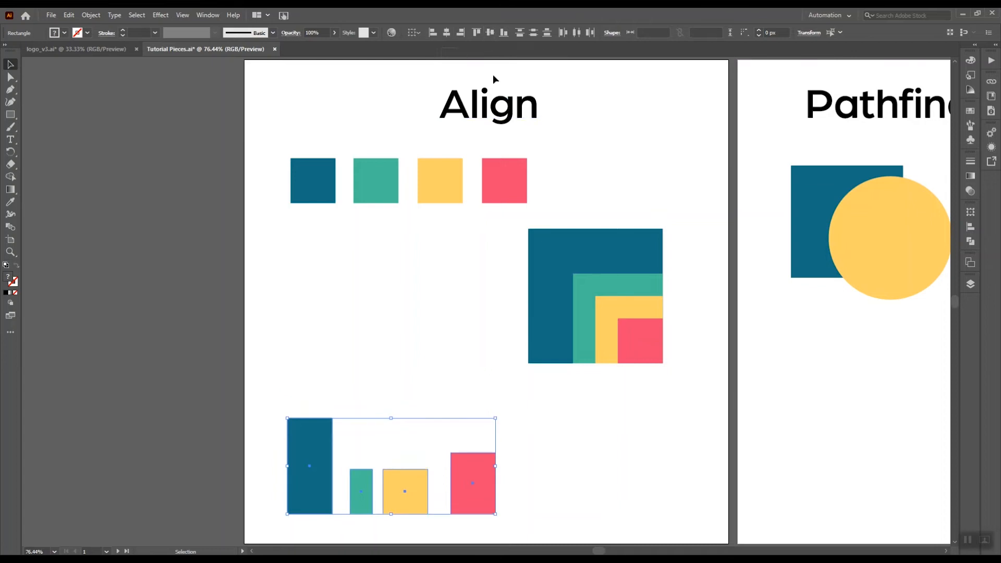
{"action": "key", "text": "ctrl+z"}
{"action": "key", "text": "ctrl+z"}
{"action": "left_click", "coordinate": [488, 34]}
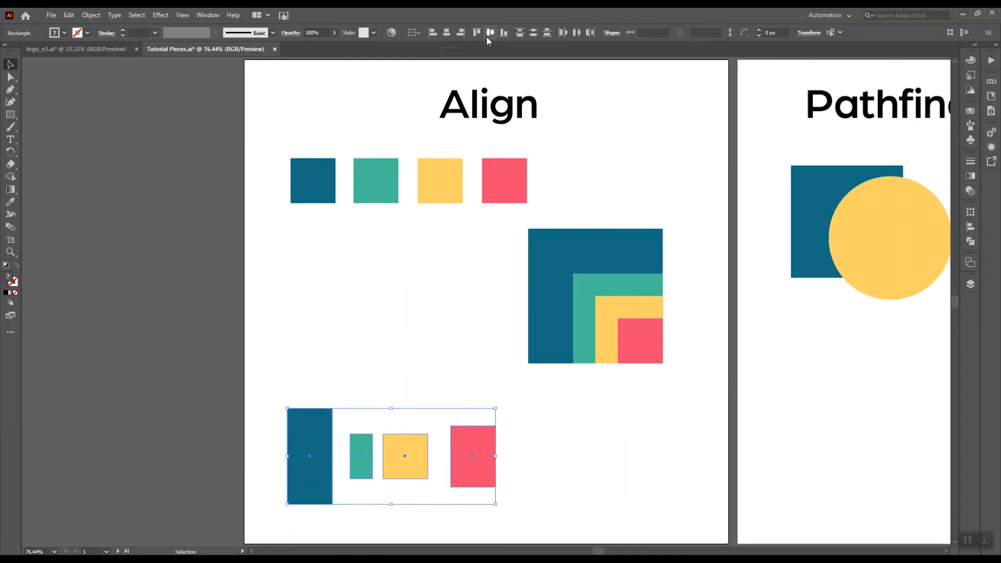
{"action": "key", "text": "ctrl+z"}
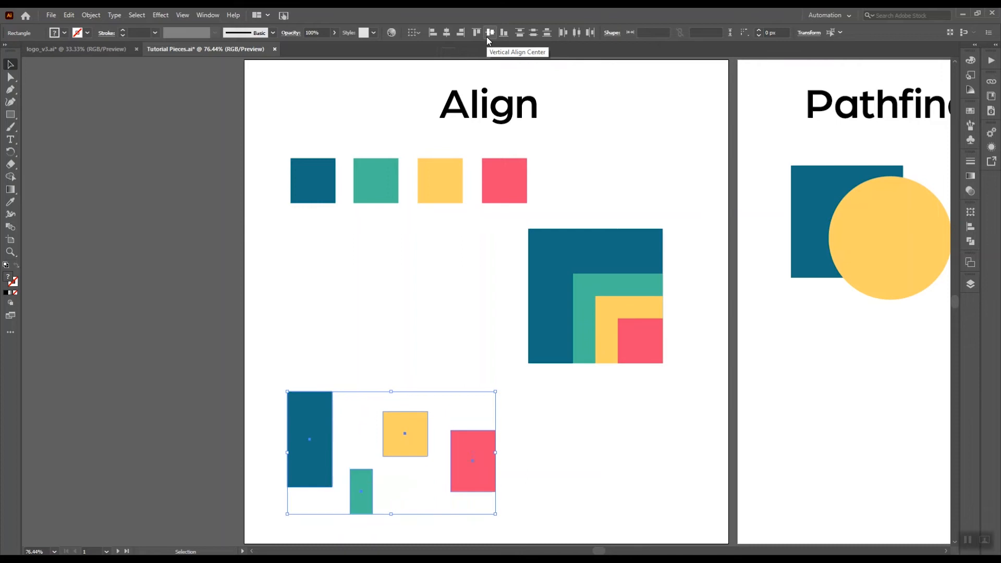
Try left and horizontal centre alignment on the lower row of shapes, undoing each.
{"action": "left_click", "coordinate": [436, 32]}
{"action": "key", "text": "ctrl+z"}
{"action": "left_click", "coordinate": [448, 34]}
{"action": "key", "text": "ctrl+z"}
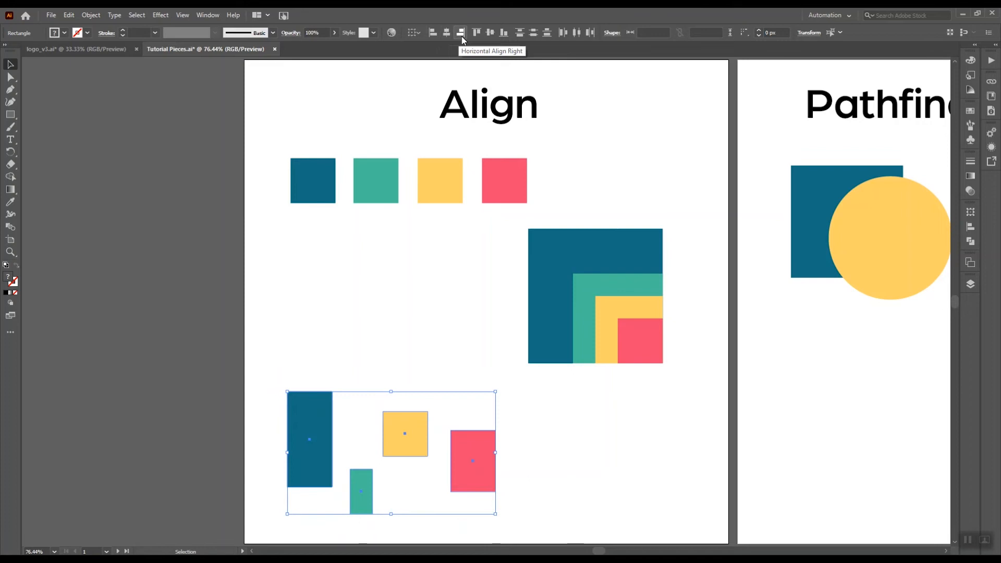
Align the lower row of shapes by vertical centre and finally by their bottom edges.
{"action": "left_click", "coordinate": [490, 32]}
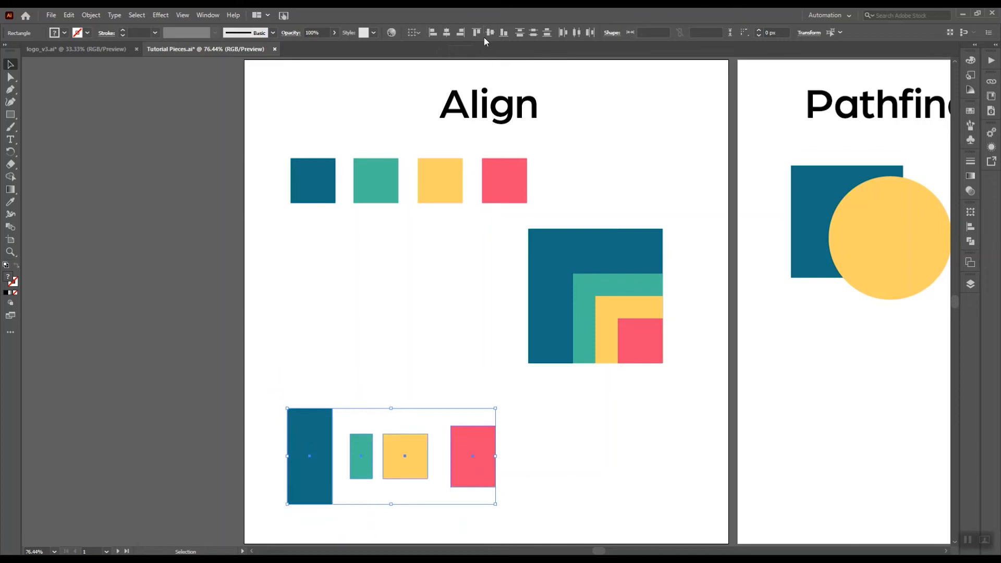
{"action": "left_click", "coordinate": [504, 33]}
{"action": "left_click", "coordinate": [586, 434]}
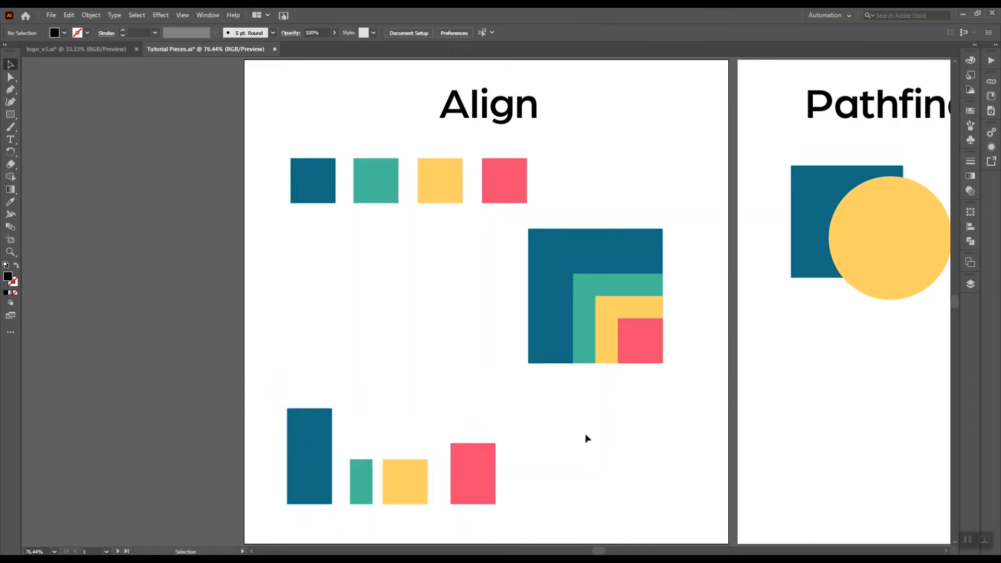
Bring Artboard 7, the Distribute artboard, into full view using the artboards list.
{"action": "key", "text": "ctrl+alt+0"}
{"action": "left_click", "coordinate": [969, 263]}
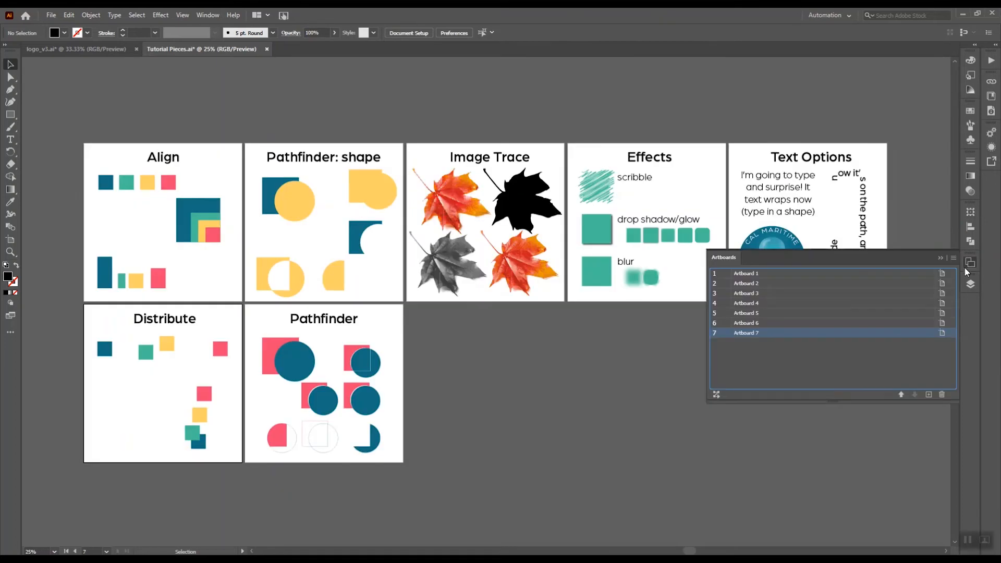
{"action": "double_click", "coordinate": [725, 333]}
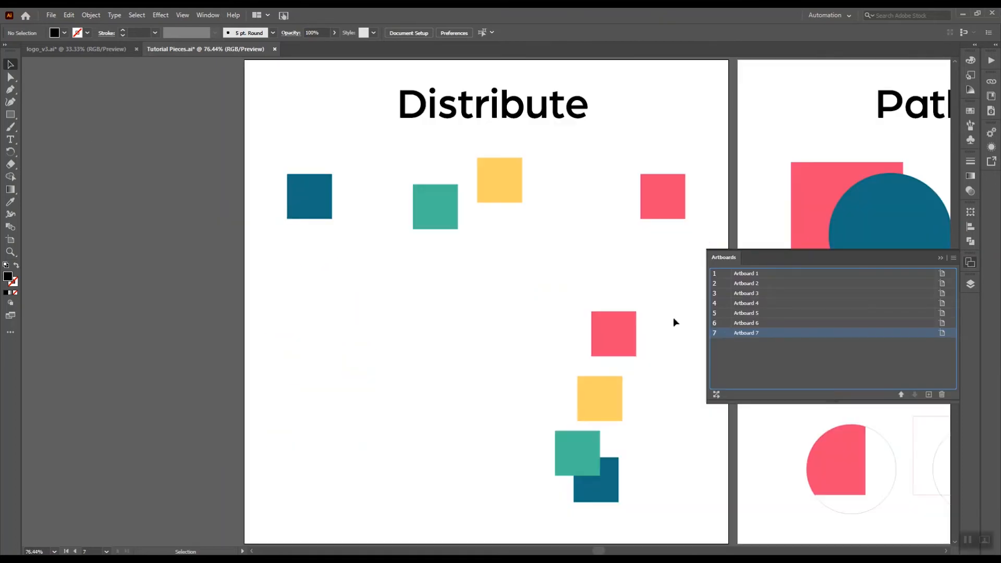
{"action": "left_click", "coordinate": [940, 258]}
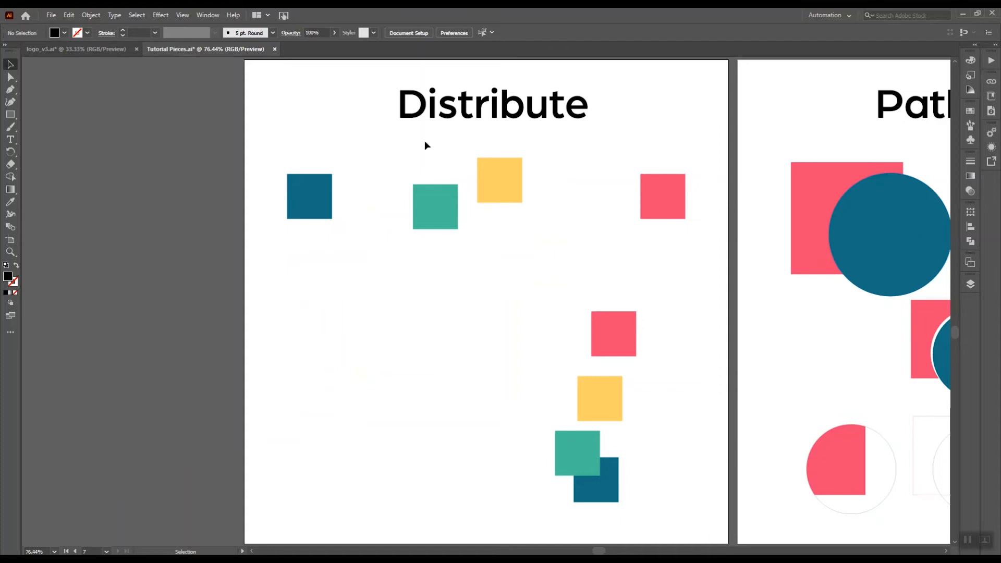
Try distributing the four squares in the Distribute artboard's upper row by vertical centre, and undo it.
{"action": "left_click_drag", "start_coordinate": [274, 180], "coordinate": [671, 229]}
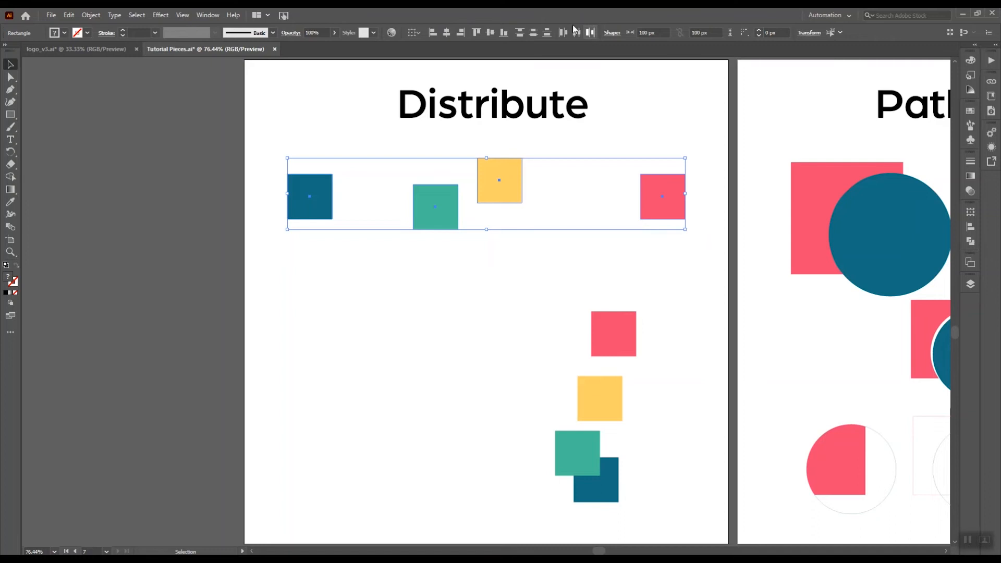
{"action": "left_click", "coordinate": [530, 35]}
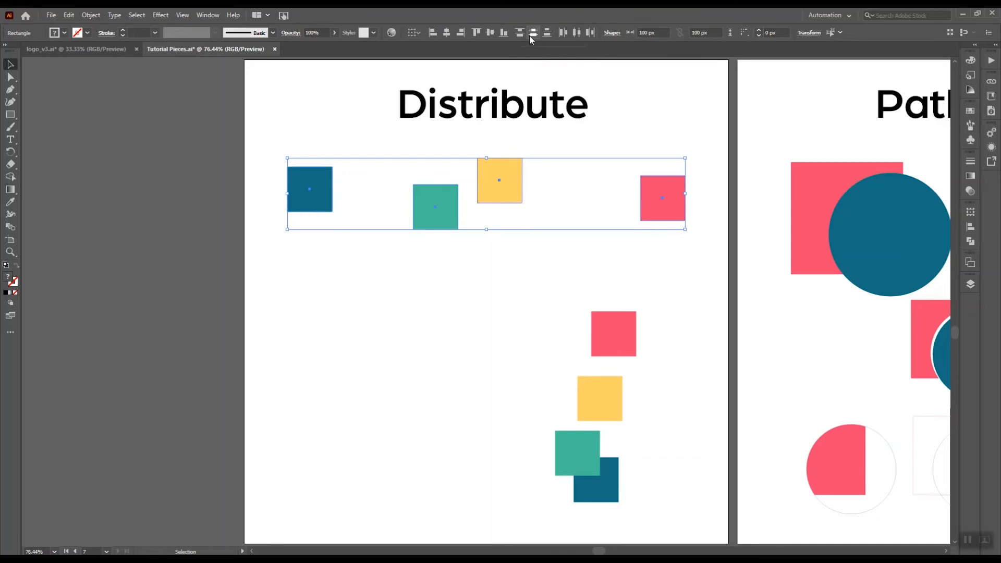
{"action": "key", "text": "ctrl+z"}
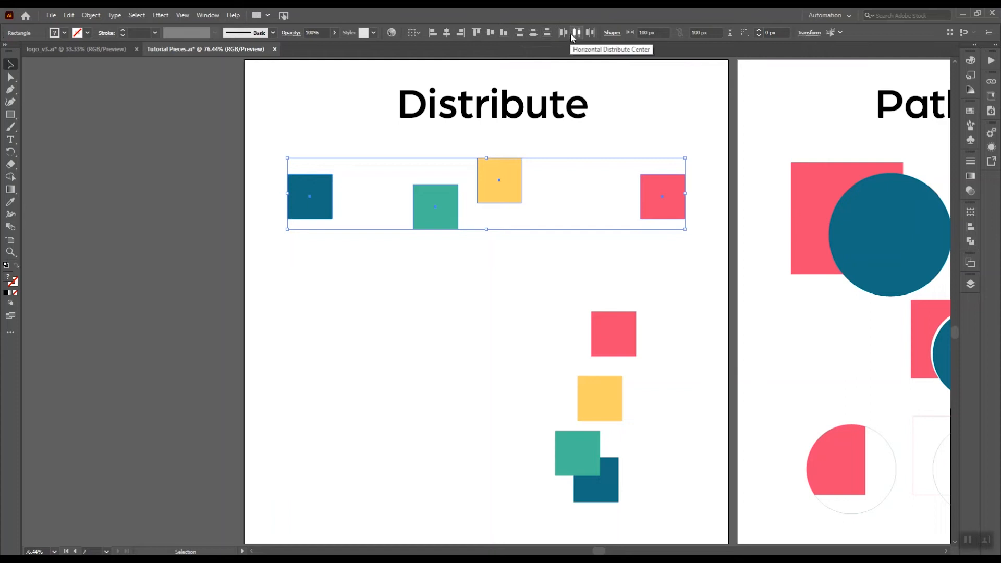
Distribute the upper row's four squares by horizontal centre, move the pink square closer to the yellow one, and distribute them again.
{"action": "left_click", "coordinate": [571, 33]}
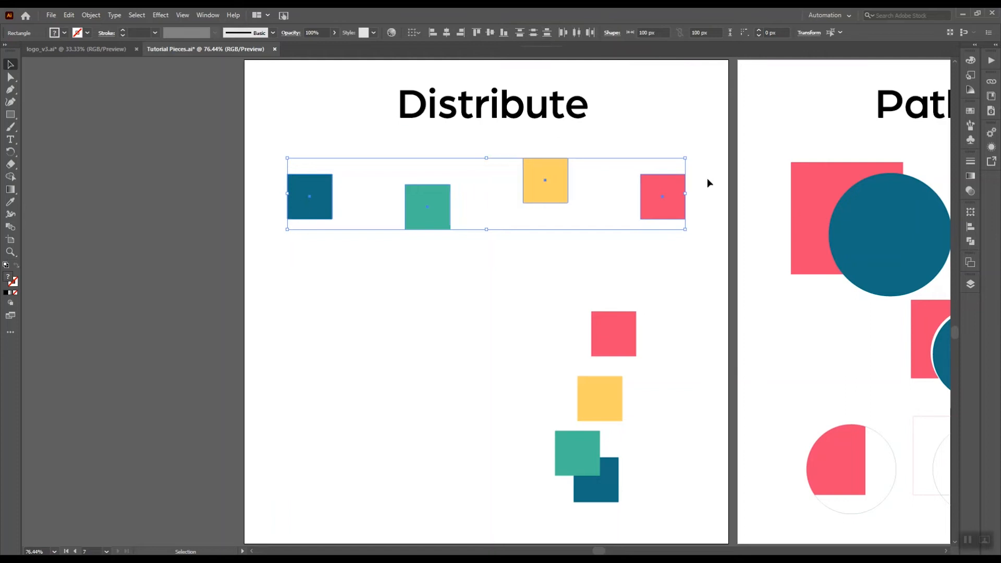
{"action": "left_click", "coordinate": [406, 269]}
{"action": "left_click_drag", "start_coordinate": [656, 210], "coordinate": [589, 210]}
{"action": "left_click_drag", "start_coordinate": [619, 241], "coordinate": [306, 185]}
{"action": "left_click", "coordinate": [571, 32]}
{"action": "left_click", "coordinate": [664, 222]}
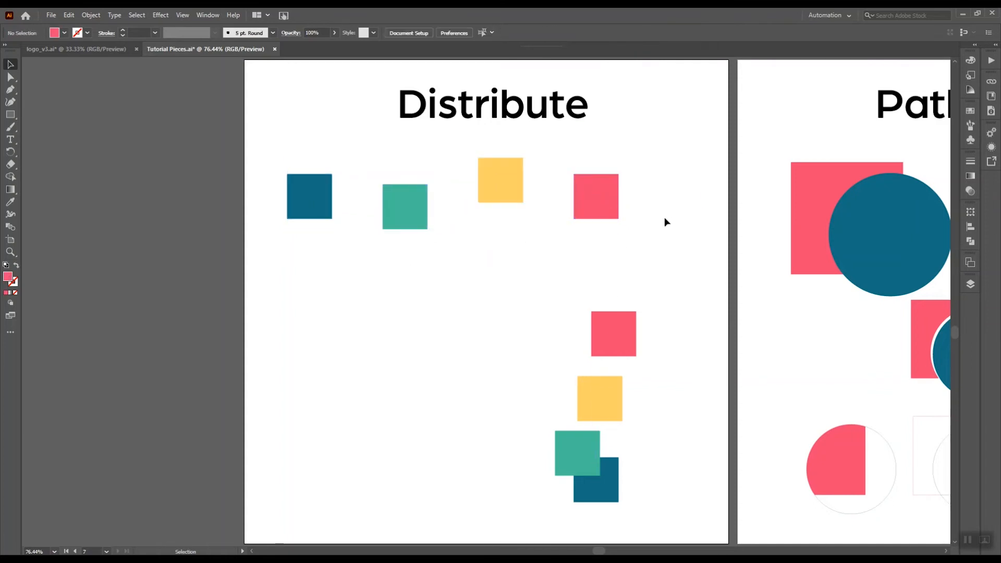
Distribute the four squares of the lower group by vertical centre.
{"action": "left_click_drag", "start_coordinate": [564, 310], "coordinate": [640, 484]}
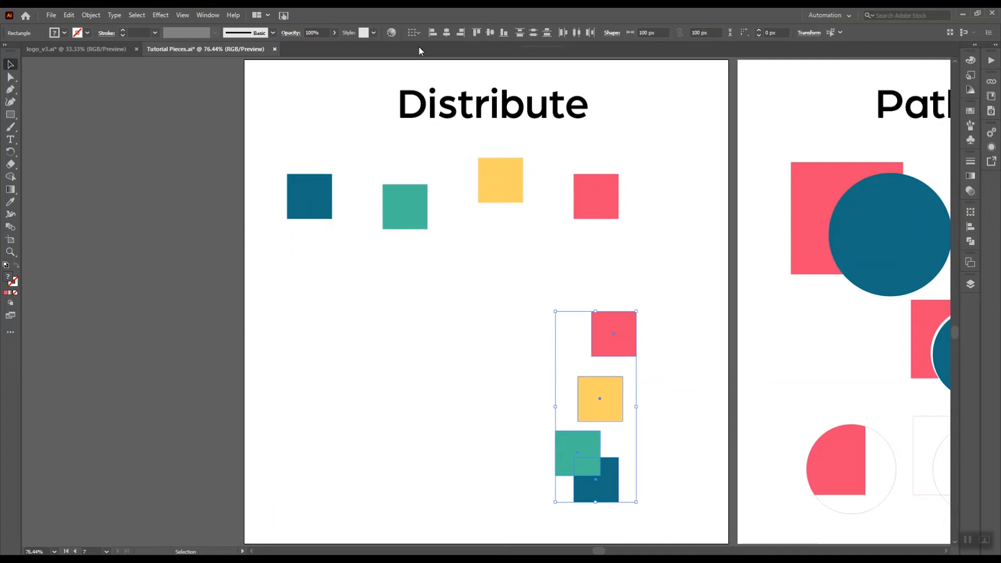
{"action": "left_click", "coordinate": [532, 34]}
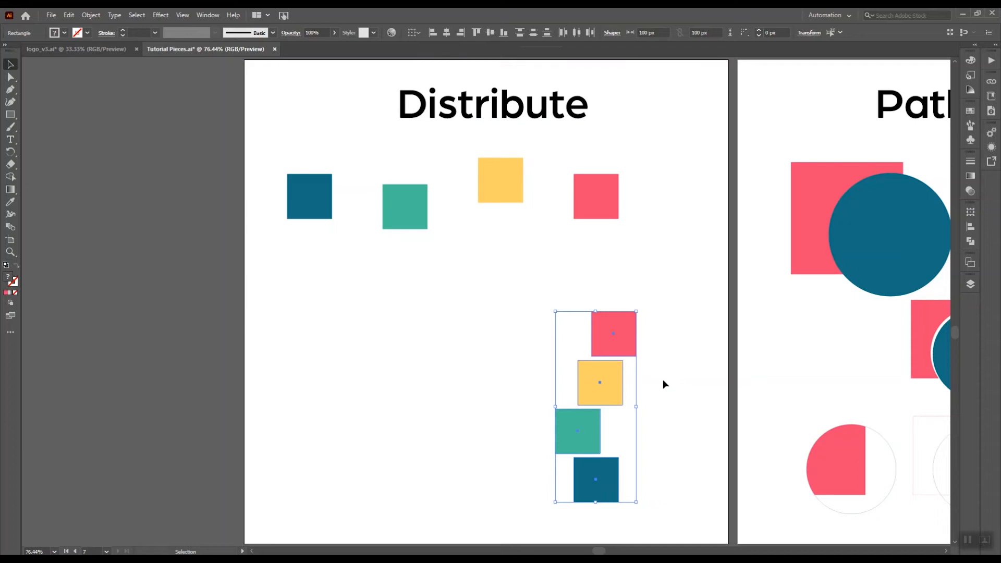
{"action": "left_click", "coordinate": [638, 375]}
Copy the lower group's pink square, paste several copies mid-artboard, and move one copy down near the artboard's lower edge.
{"action": "left_click", "coordinate": [601, 348]}
{"action": "key", "text": "ctrl+c"}
{"action": "key", "text": "ctrl+v"}
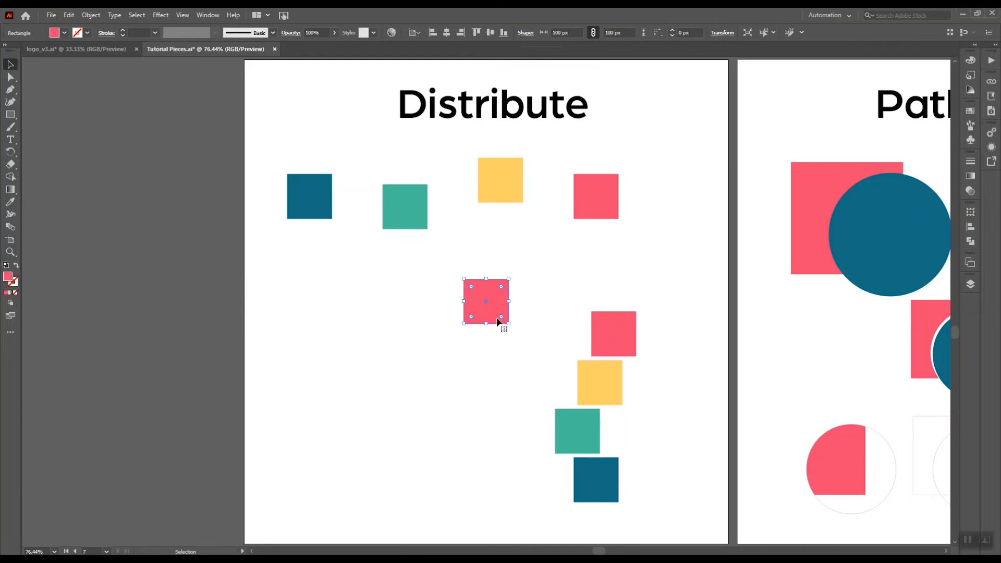
{"action": "left_click_drag", "start_coordinate": [483, 296], "coordinate": [491, 485]}
{"action": "left_click", "coordinate": [486, 301], "text": "shift"}
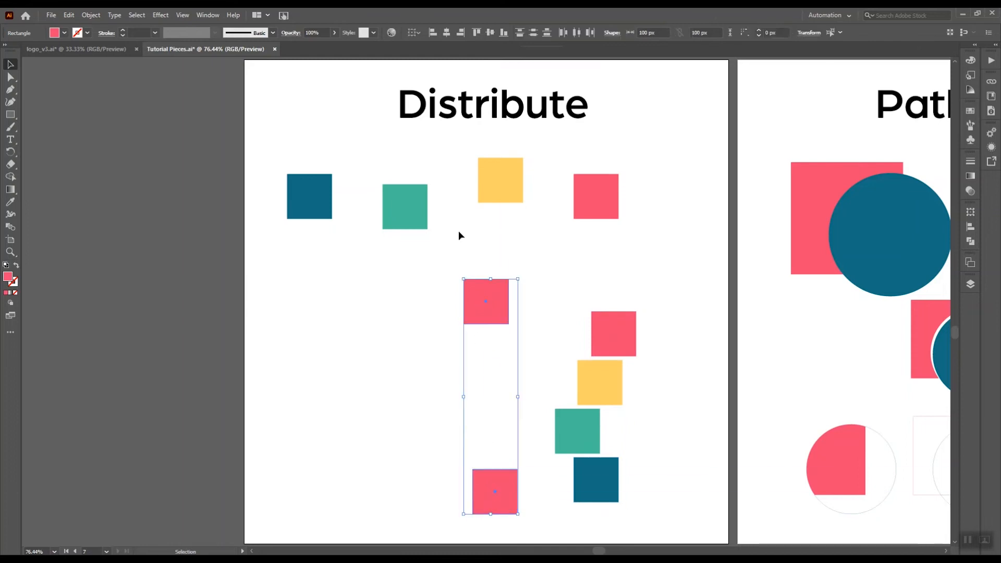
Distribute the pasted pink squares by vertical centre and align them by horizontal centre into one column.
{"action": "left_click", "coordinate": [533, 32]}
{"action": "left_click", "coordinate": [536, 244]}
{"action": "left_click_drag", "start_coordinate": [529, 515], "coordinate": [463, 293]}
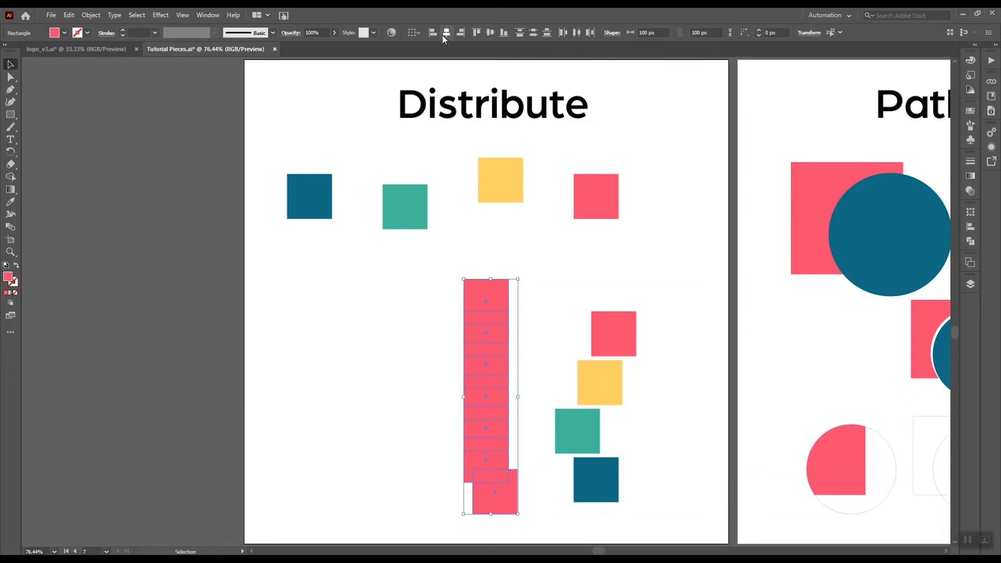
{"action": "left_click", "coordinate": [446, 32]}
Give the column of pink squares a yellow FFD166 outline sampled from the upper row's yellow square.
{"action": "key", "text": "F6"}
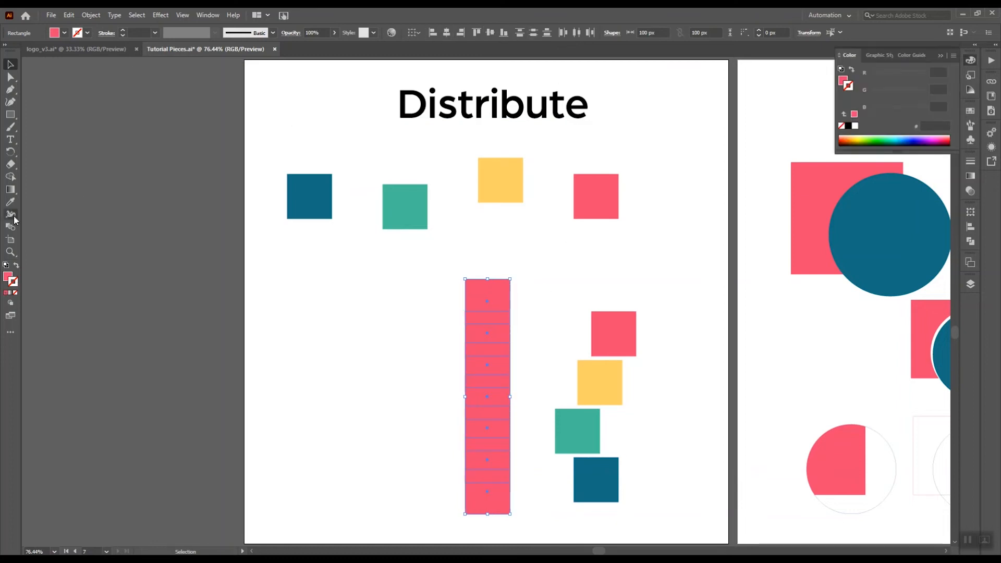
{"action": "left_click", "coordinate": [9, 202]}
{"action": "left_click", "coordinate": [495, 191]}
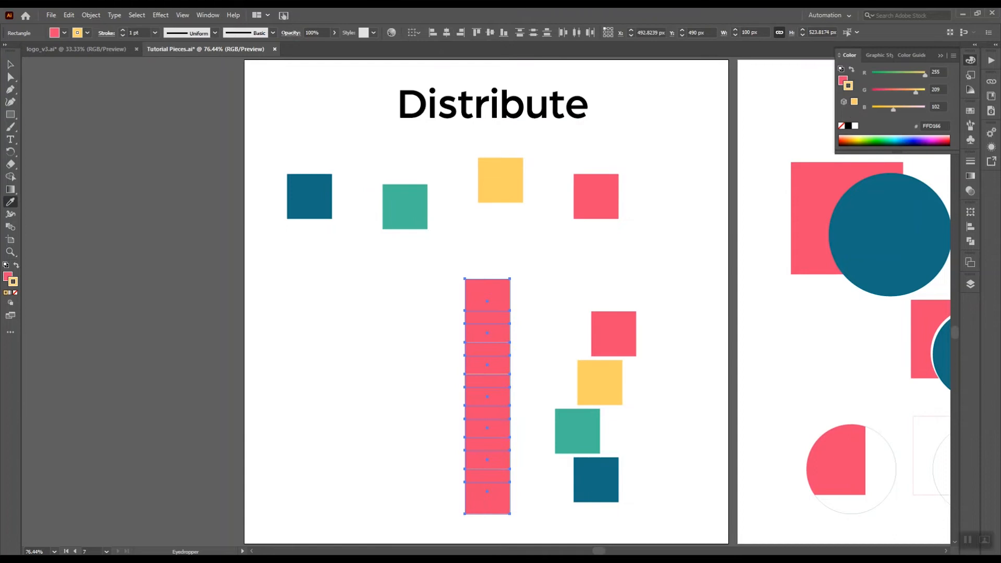
{"action": "key", "text": "v"}
{"action": "left_click", "coordinate": [458, 394]}
Set one pink square apart from the column beneath the blue square and distribute the remaining squares by vertical centre.
{"action": "left_click_drag", "start_coordinate": [462, 290], "coordinate": [442, 485]}
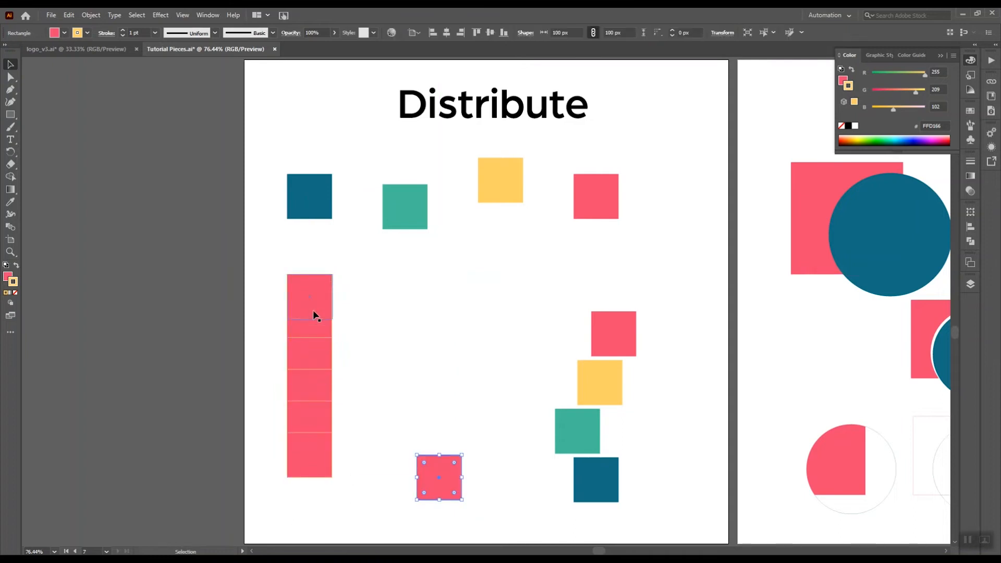
{"action": "left_click_drag", "start_coordinate": [315, 312], "coordinate": [391, 308]}
{"action": "left_click_drag", "start_coordinate": [421, 478], "coordinate": [304, 476]}
{"action": "left_click", "coordinate": [375, 433]}
{"action": "left_click_drag", "start_coordinate": [311, 510], "coordinate": [296, 305]}
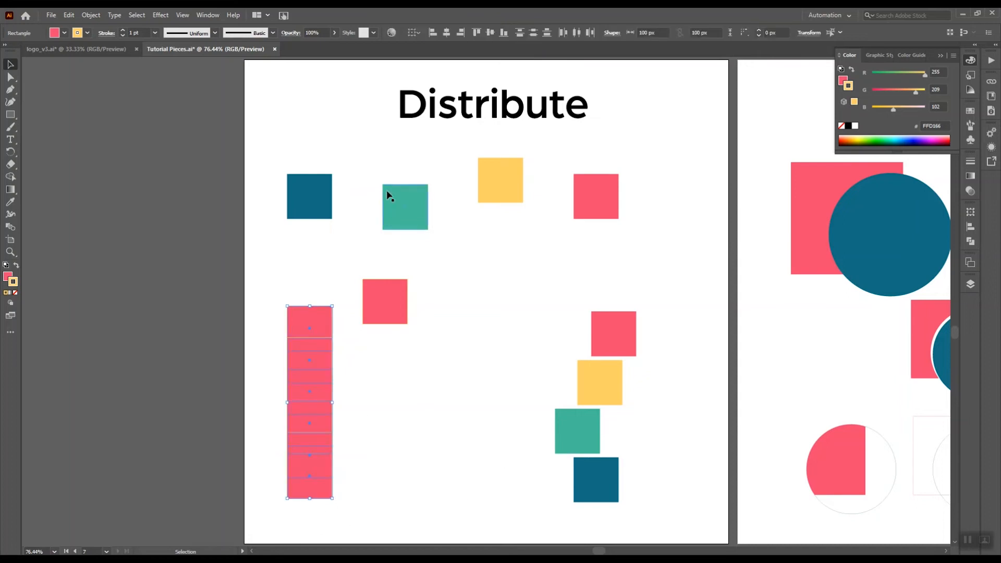
{"action": "left_click", "coordinate": [537, 31]}
{"action": "left_click", "coordinate": [398, 356]}
Return the loose pink square to the column and redistribute all its squares by vertical centre.
{"action": "left_click_drag", "start_coordinate": [391, 320], "coordinate": [313, 436]}
{"action": "left_click_drag", "start_coordinate": [353, 511], "coordinate": [274, 347]}
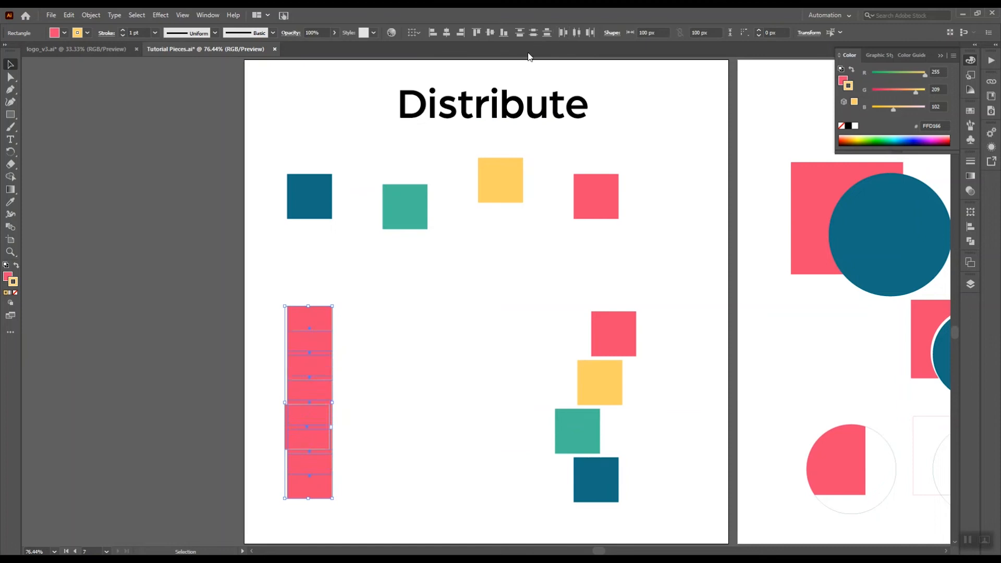
{"action": "left_click", "coordinate": [284, 447]}
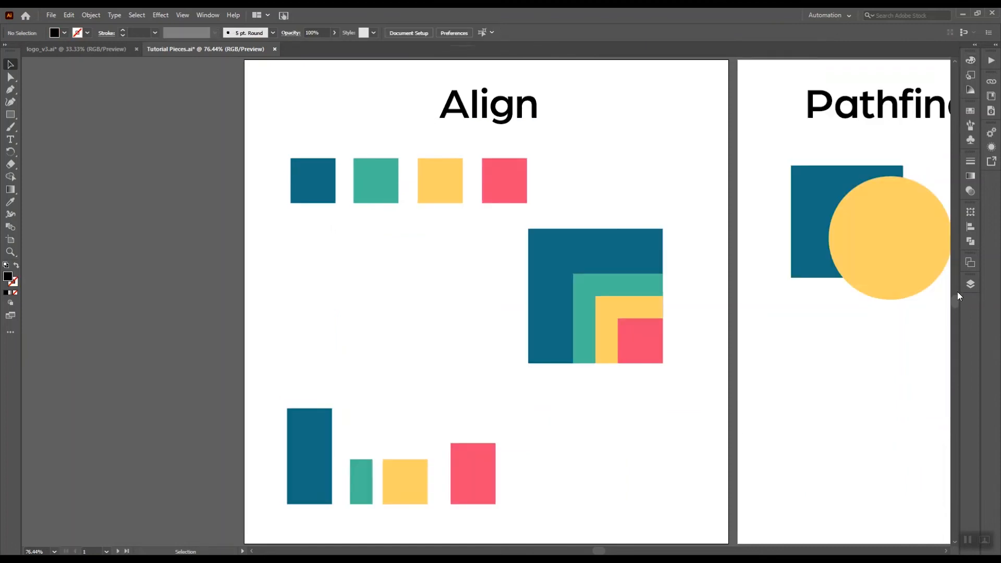
Bring Artboard 2, the Pathfinder: shape artboard, into full view and show the Pathfinder options.
{"action": "left_click", "coordinate": [970, 263]}
{"action": "double_click", "coordinate": [728, 284]}
{"action": "key", "text": "Return"}
{"action": "left_click", "coordinate": [940, 257]}
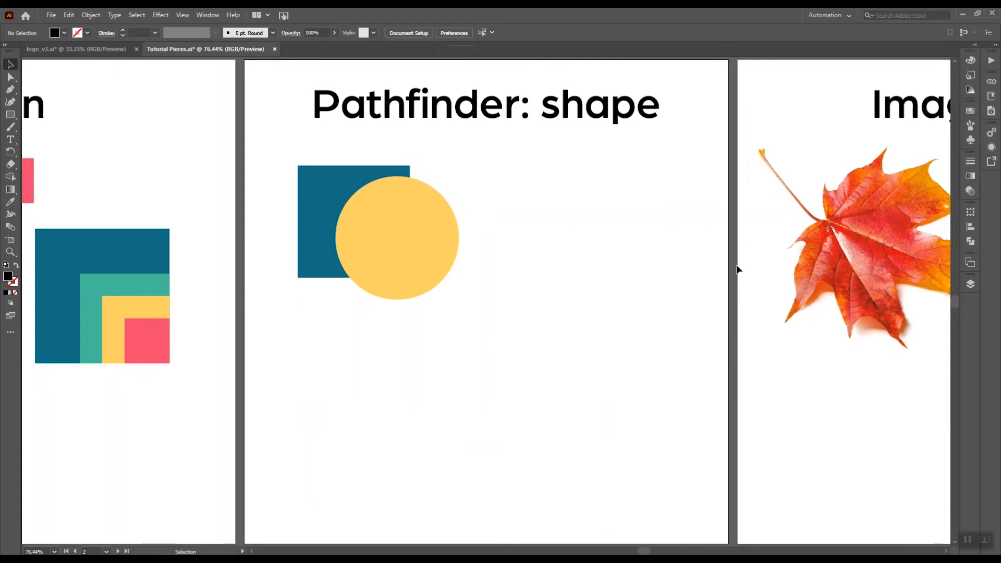
{"action": "left_click", "coordinate": [208, 16]}
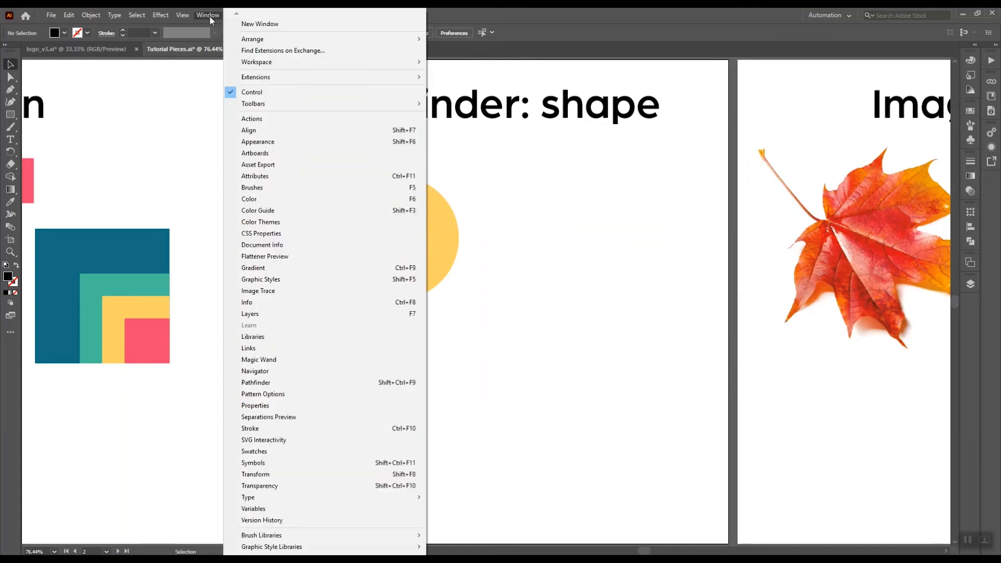
{"action": "left_click", "coordinate": [291, 381]}
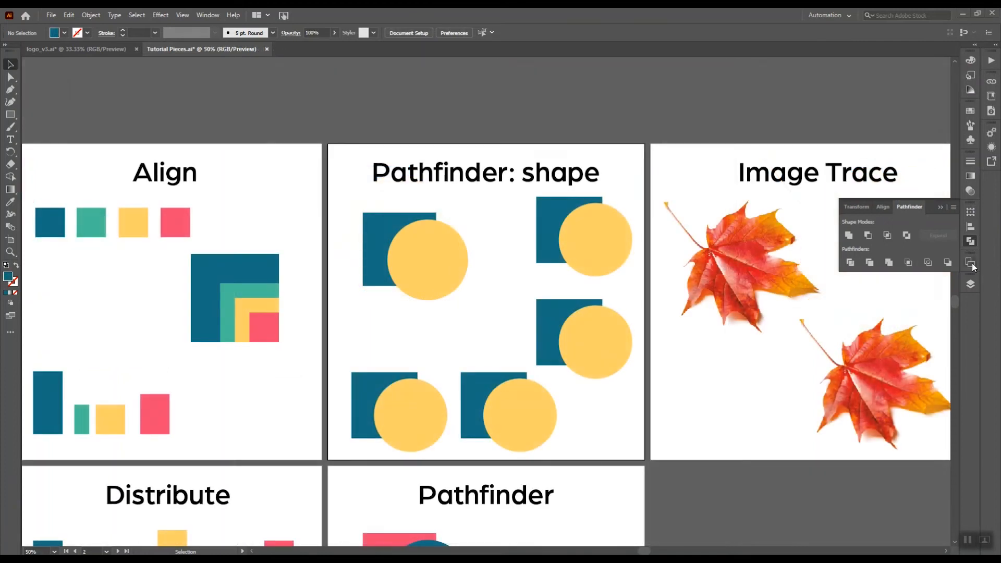
Unite the blue square and yellow circle of the upper-right pair in the Pathfinder: shape artboard.
{"action": "left_click", "coordinate": [971, 263]}
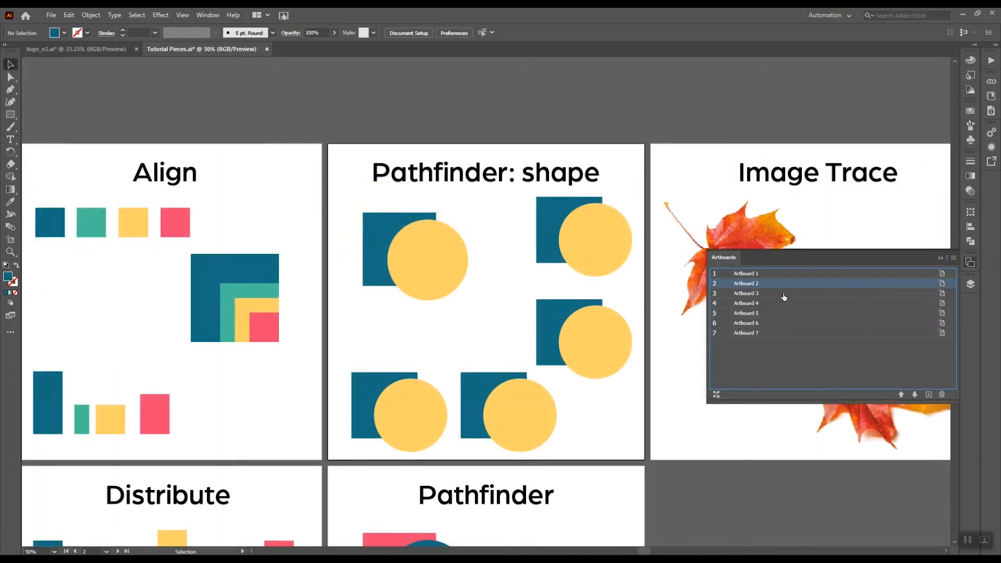
{"action": "double_click", "coordinate": [725, 284]}
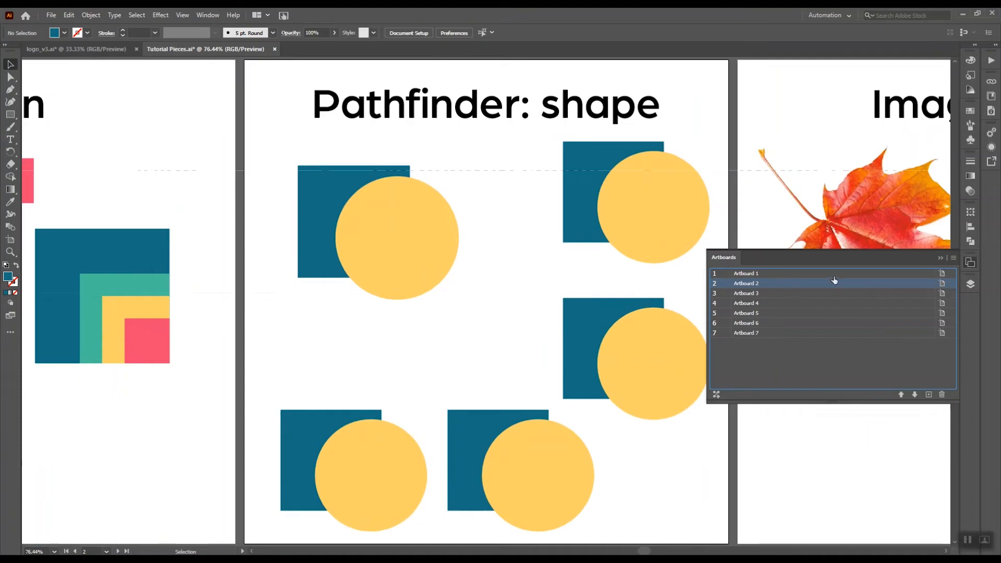
{"action": "left_click", "coordinate": [970, 241]}
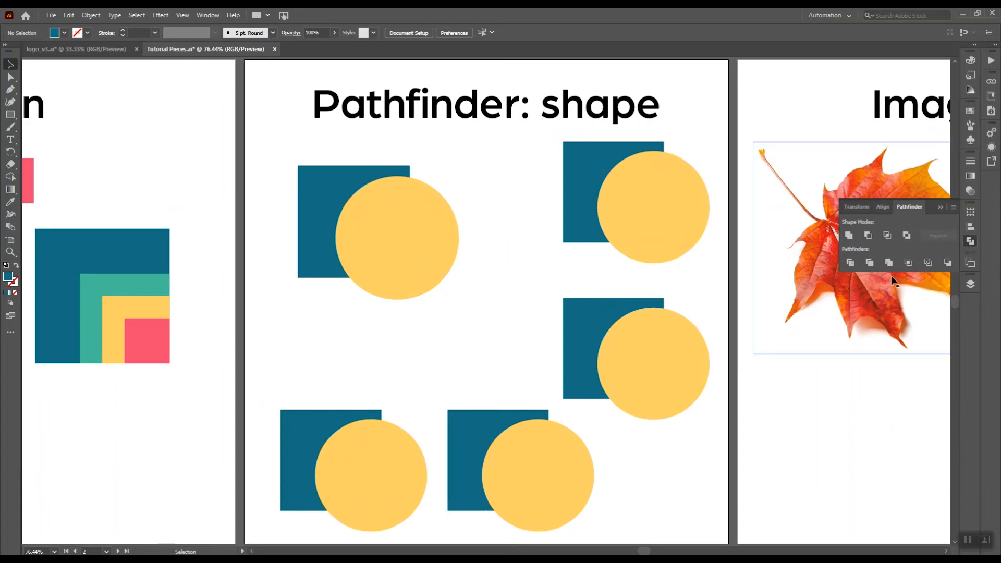
{"action": "left_click_drag", "start_coordinate": [525, 202], "coordinate": [650, 249]}
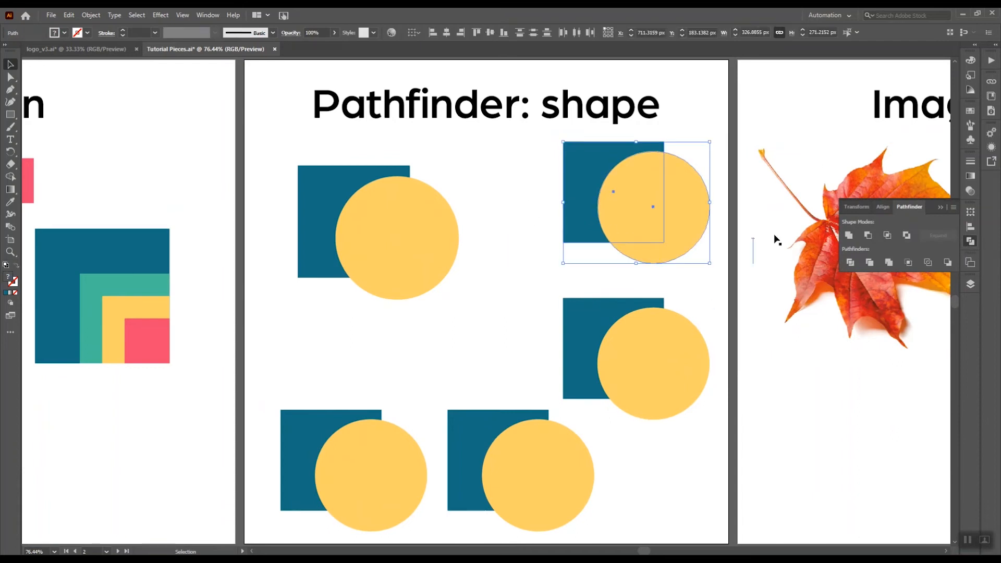
{"action": "left_click", "coordinate": [848, 235]}
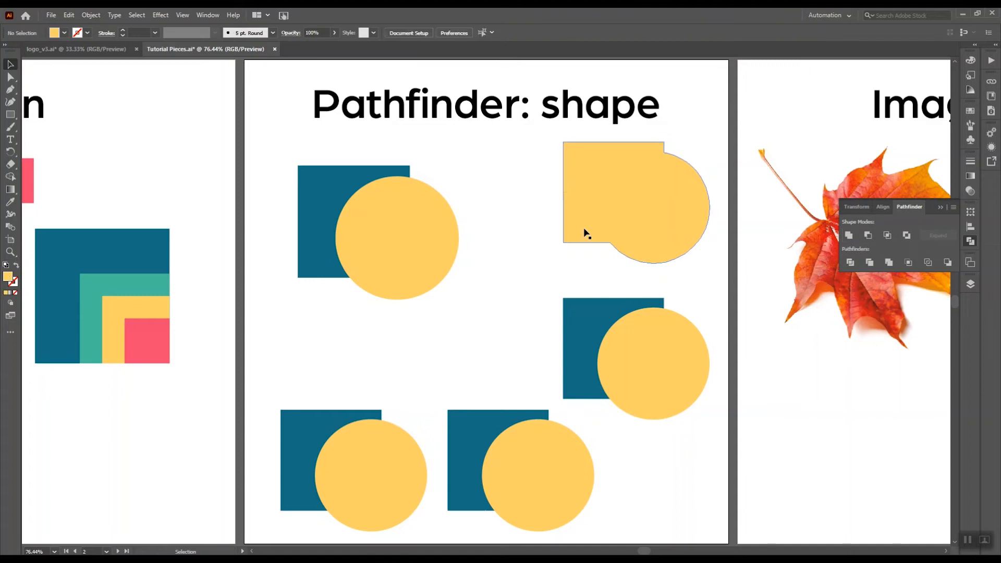
Subtract the front yellow circle from the blue square in the pair below the united shape.
{"action": "left_click", "coordinate": [546, 321]}
{"action": "left_click_drag", "start_coordinate": [546, 321], "coordinate": [641, 347]}
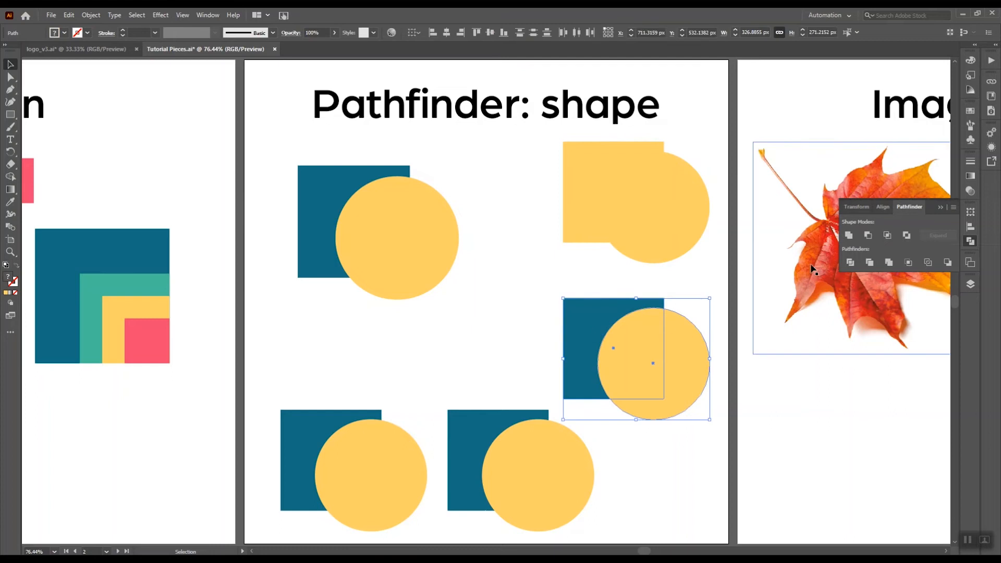
{"action": "left_click", "coordinate": [866, 238]}
{"action": "left_click", "coordinate": [509, 356]}
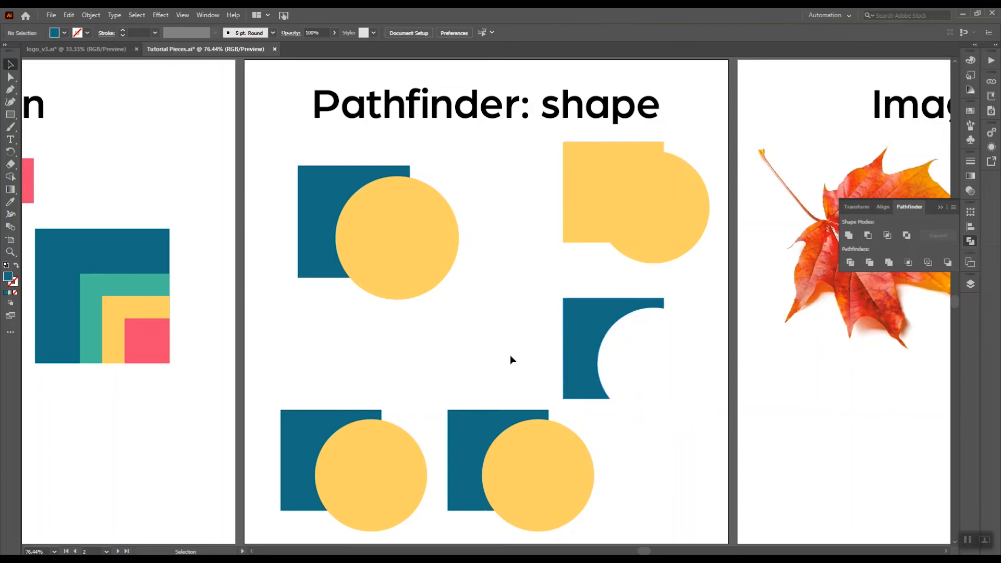
Intersect the blue square and yellow circle of the bottom-middle pair.
{"action": "left_click_drag", "start_coordinate": [483, 384], "coordinate": [520, 445]}
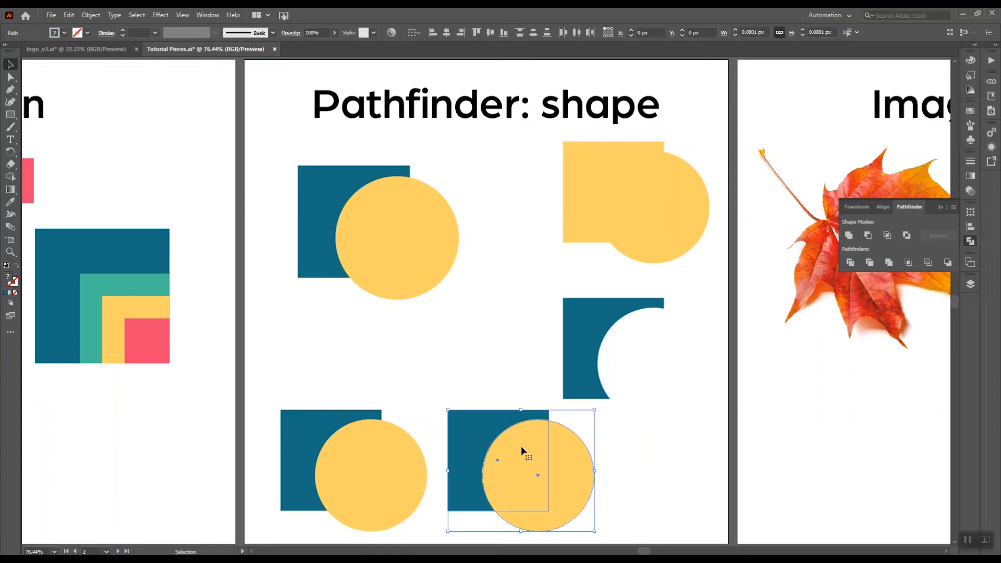
{"action": "left_click", "coordinate": [892, 235]}
{"action": "left_click", "coordinate": [642, 458]}
Apply the Exclude shape mode to the blue square and yellow circle of the bottom-left pair.
{"action": "left_click_drag", "start_coordinate": [305, 374], "coordinate": [378, 453]}
{"action": "left_click", "coordinate": [906, 235]}
{"action": "left_click", "coordinate": [449, 497]}
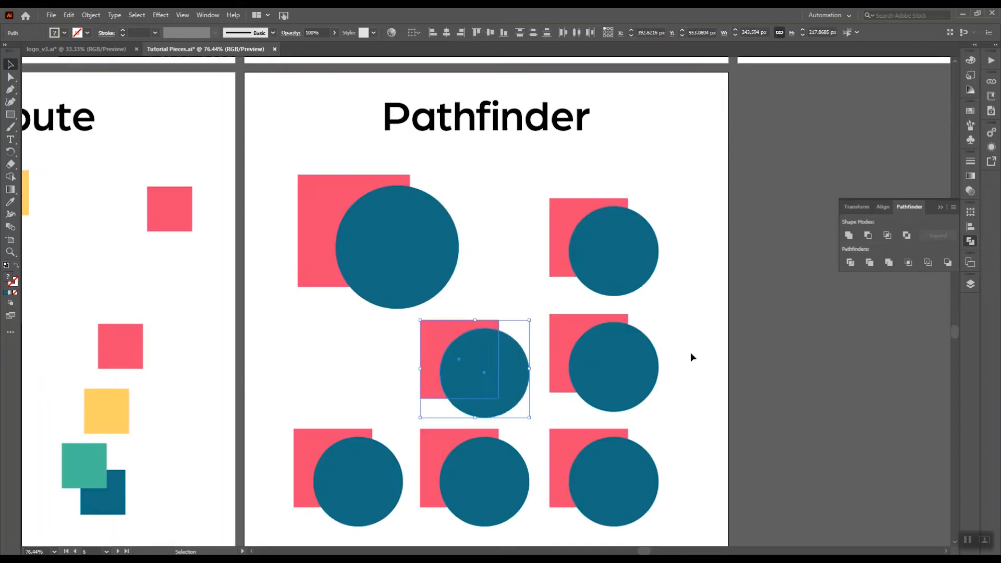
{"action": "left_click", "coordinate": [659, 378]}
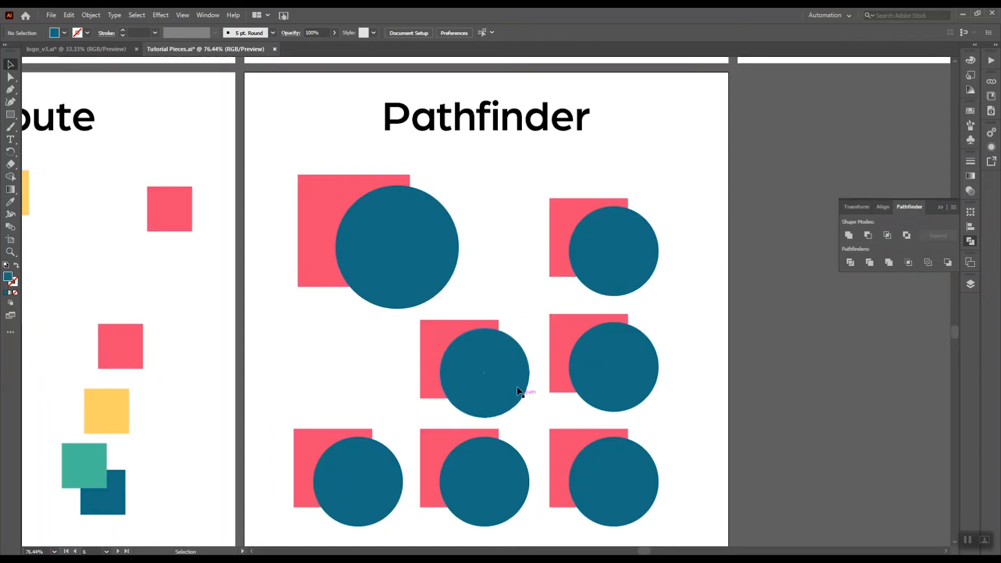
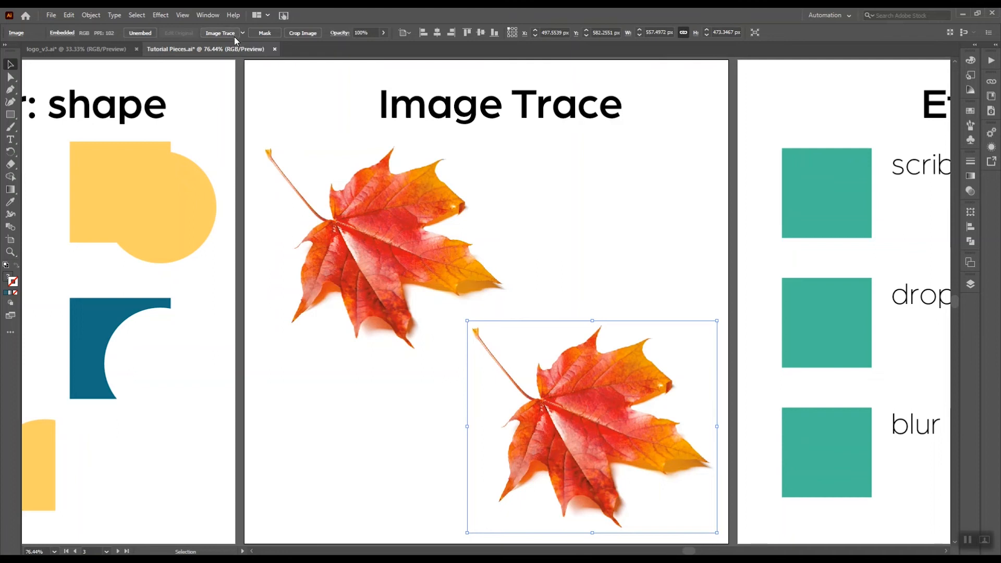
Trace the lower leaf photo in the Image Trace artboard with the default preset, expand the tracing, and ungroup it.
{"action": "left_click", "coordinate": [219, 33]}
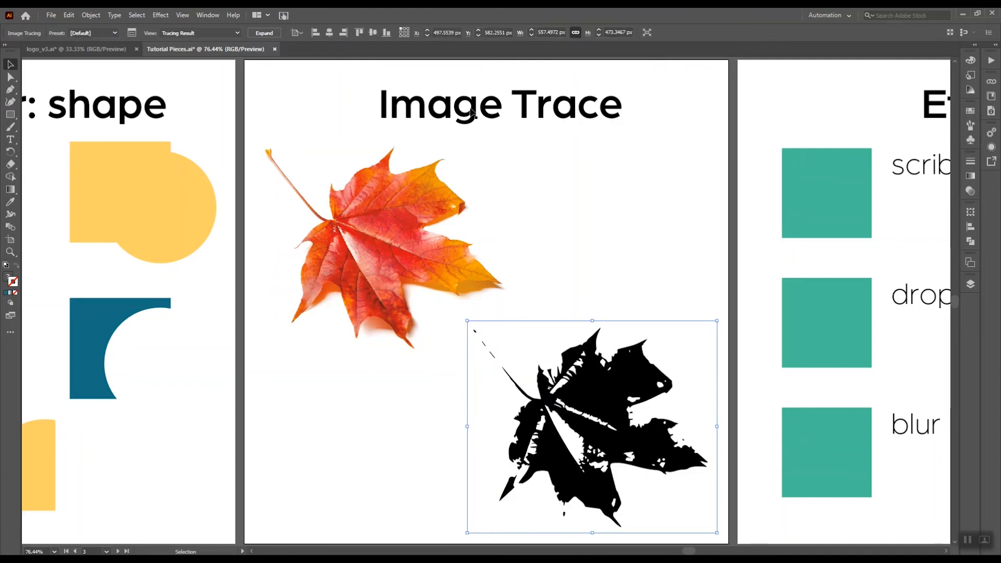
{"action": "left_click", "coordinate": [614, 316]}
{"action": "left_click", "coordinate": [614, 363]}
{"action": "left_click", "coordinate": [265, 33]}
{"action": "right_click", "coordinate": [628, 360]}
{"action": "left_click", "coordinate": [658, 444]}
Examine the separate vector pieces of the traced leaf, looking closely at one dash of its stem.
{"action": "left_click", "coordinate": [622, 310]}
{"action": "left_click", "coordinate": [607, 407]}
{"action": "left_click", "coordinate": [491, 354]}
{"action": "key", "text": "ctrl+plus"}
{"action": "key", "text": "ctrl+plus"}
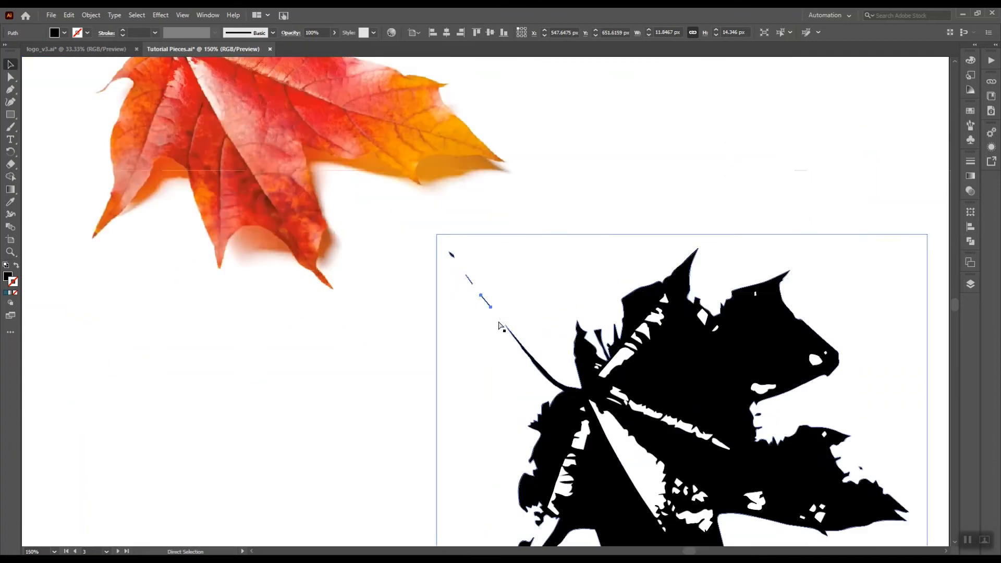
{"action": "key", "text": "ctrl+plus"}
{"action": "key", "text": "ctrl+plus"}
{"action": "key", "text": "ctrl+plus"}
{"action": "key", "text": "ctrl+plus"}
{"action": "key", "text": "ctrl+plus"}
{"action": "key", "text": "ctrl+plus"}
{"action": "key", "text": "ctrl+plus"}
{"action": "left_click", "coordinate": [506, 323]}
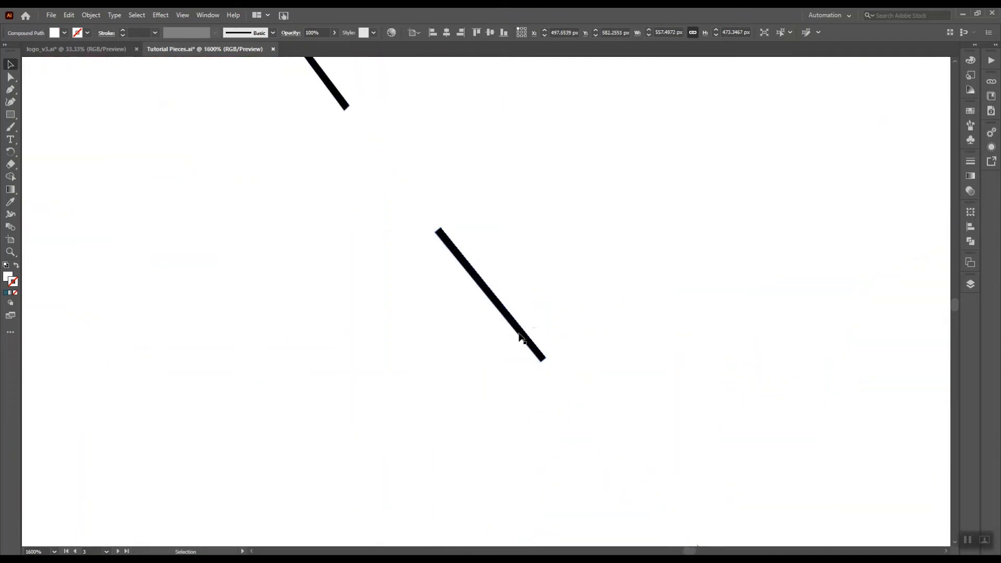
{"action": "left_click", "coordinate": [463, 264]}
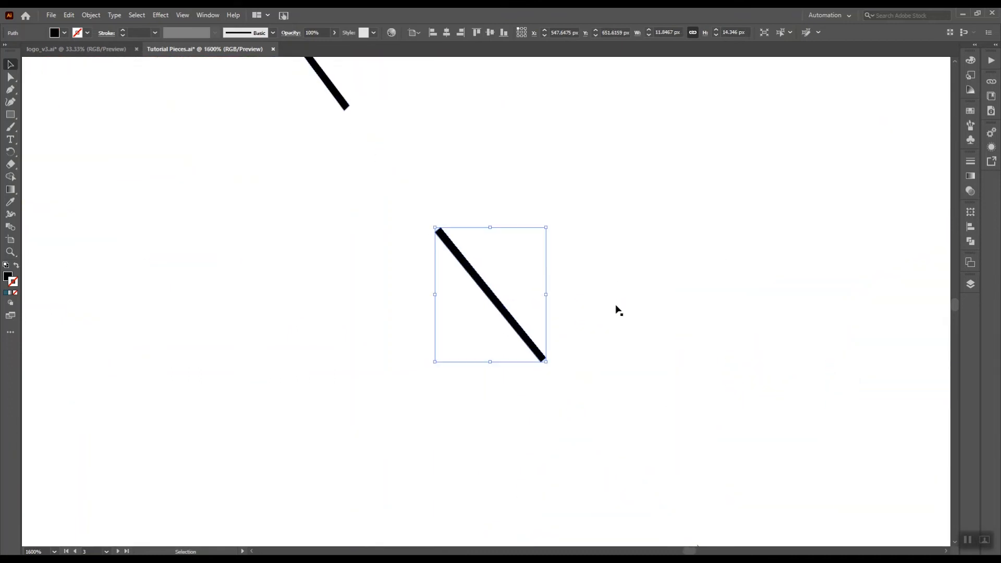
{"action": "key", "text": "ctrl+minus"}
{"action": "key", "text": "ctrl+minus"}
{"action": "key", "text": "ctrl+minus"}
{"action": "key", "text": "ctrl+minus"}
{"action": "key", "text": "ctrl+minus"}
{"action": "key", "text": "ctrl+minus"}
{"action": "key", "text": "ctrl+minus"}
{"action": "key", "text": "ctrl+minus"}
{"action": "key", "text": "ctrl+minus"}
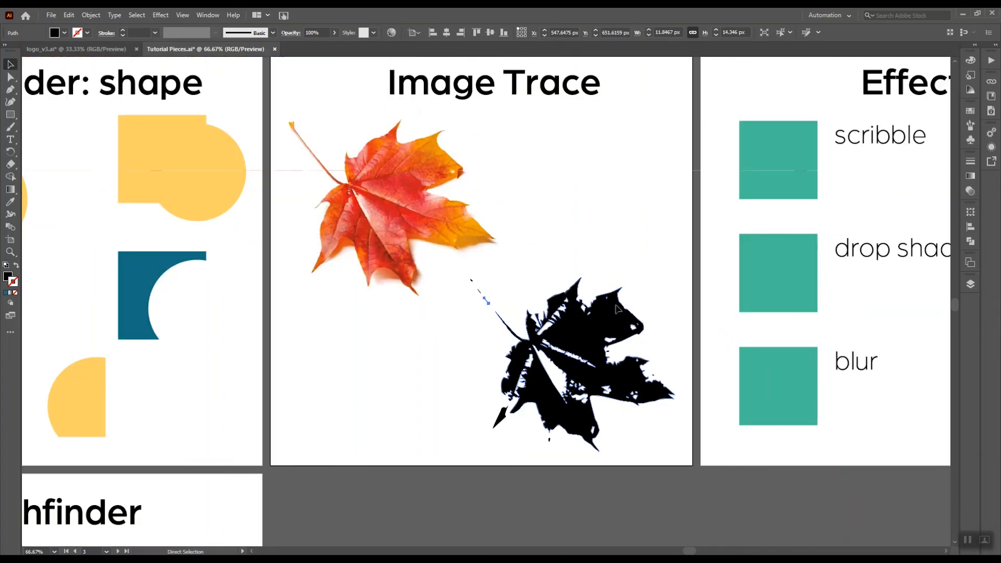
Undo the tracing and expansion of the lower leaf to restore the colour photo.
{"action": "left_click", "coordinate": [617, 309]}
{"action": "key", "text": "ctrl+z"}
{"action": "key", "text": "ctrl+z"}
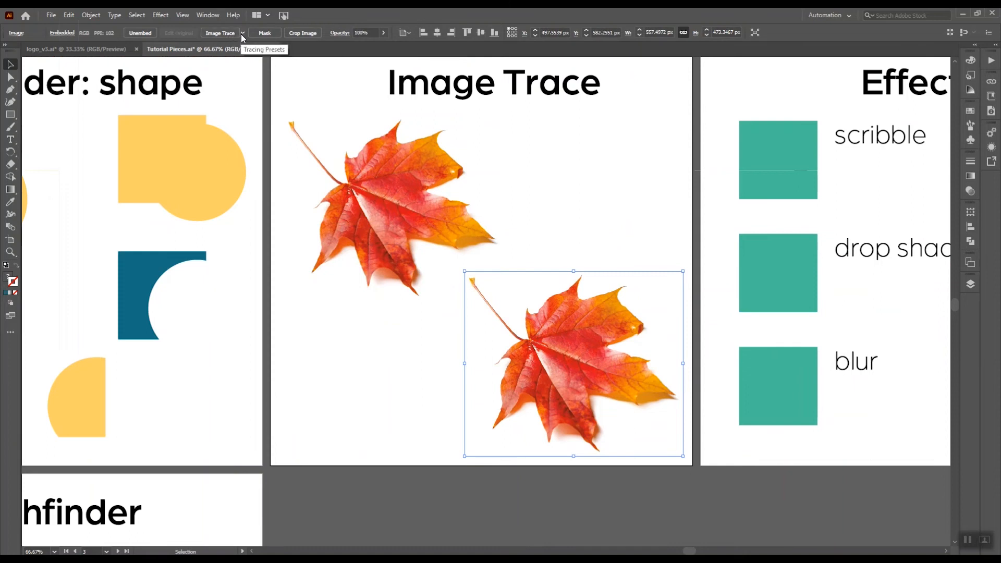
Review the tracing presets available for the lower leaf photo.
{"action": "left_click", "coordinate": [242, 33]}
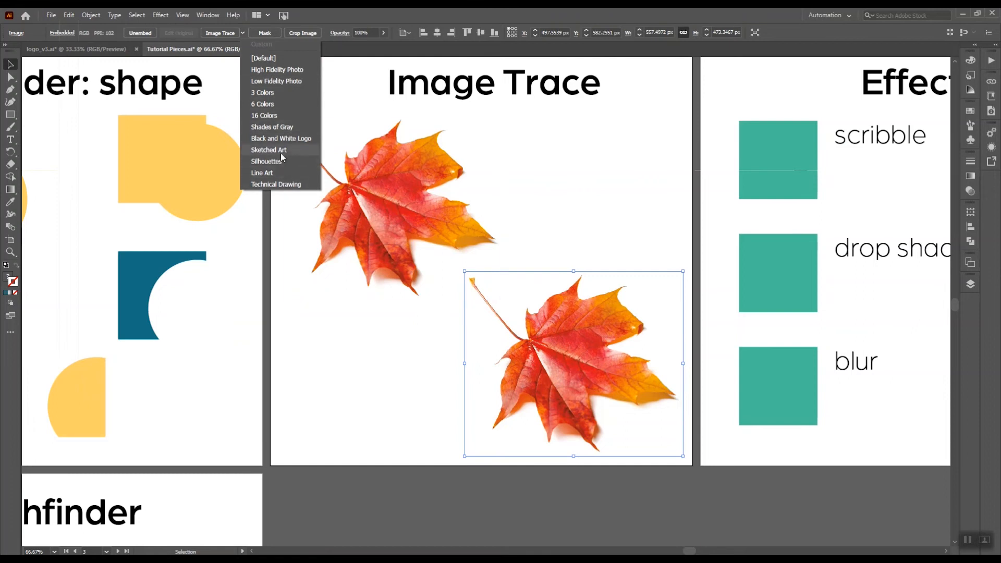
{"action": "left_click", "coordinate": [227, 33]}
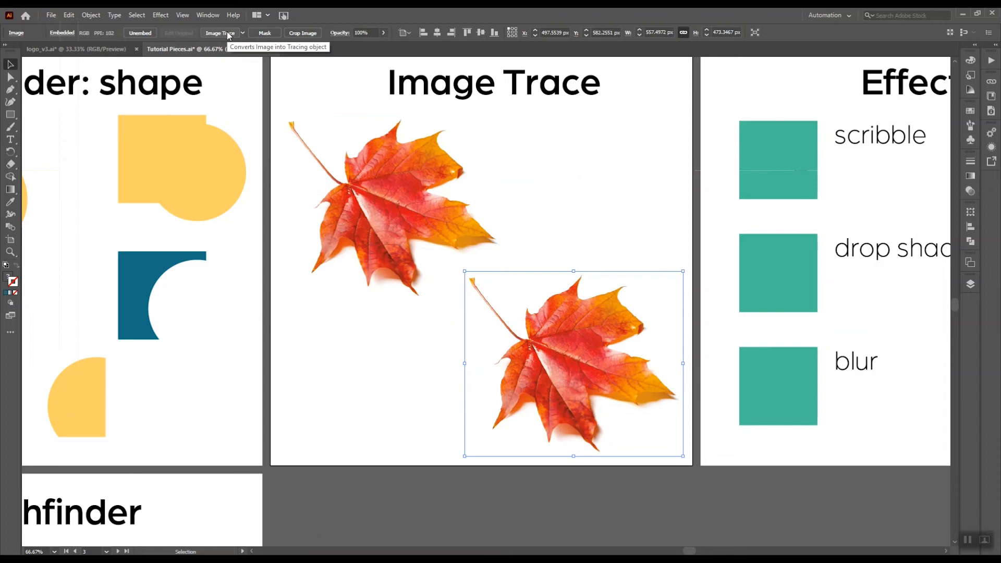
Trace the lower leaf photo with the default preset and reveal the advanced tracing options.
{"action": "left_click", "coordinate": [229, 36]}
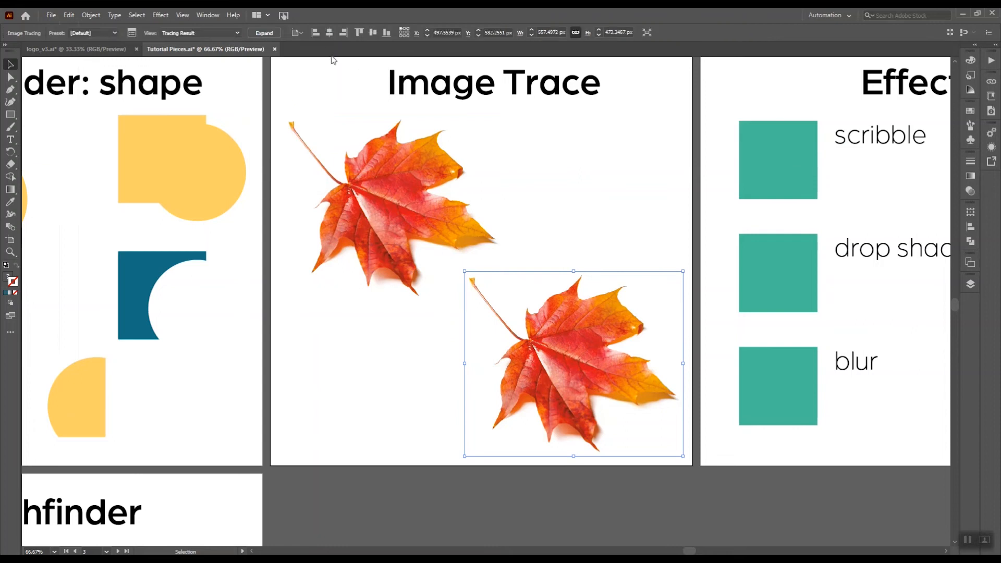
{"action": "left_click", "coordinate": [132, 33]}
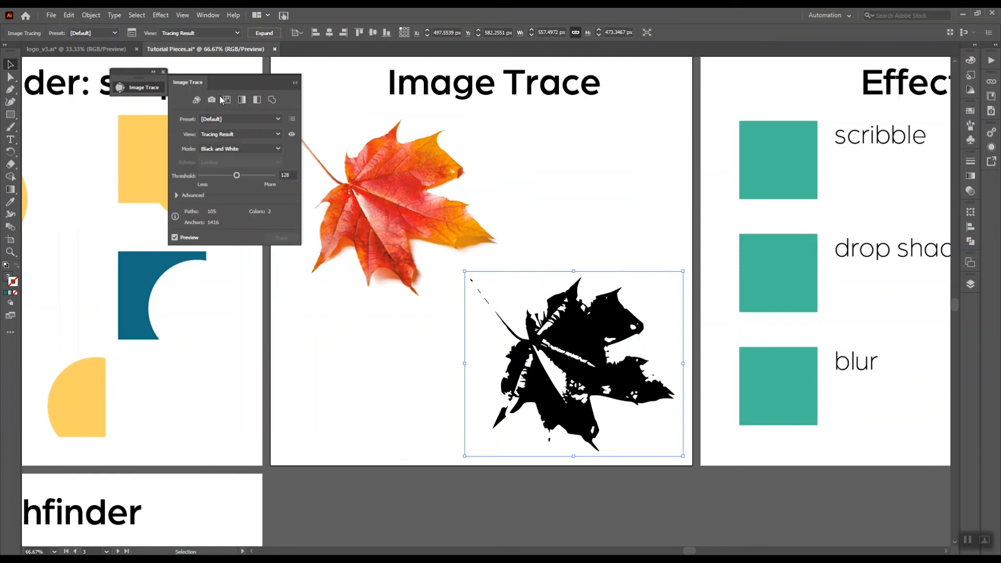
{"action": "mouse_move", "coordinate": [187, 83]}
{"action": "left_mouse_down"}
{"action": "mouse_move", "coordinate": [371, 108]}
{"action": "mouse_move", "coordinate": [280, 178]}
{"action": "mouse_move", "coordinate": [340, 292]}
{"action": "left_mouse_up"}
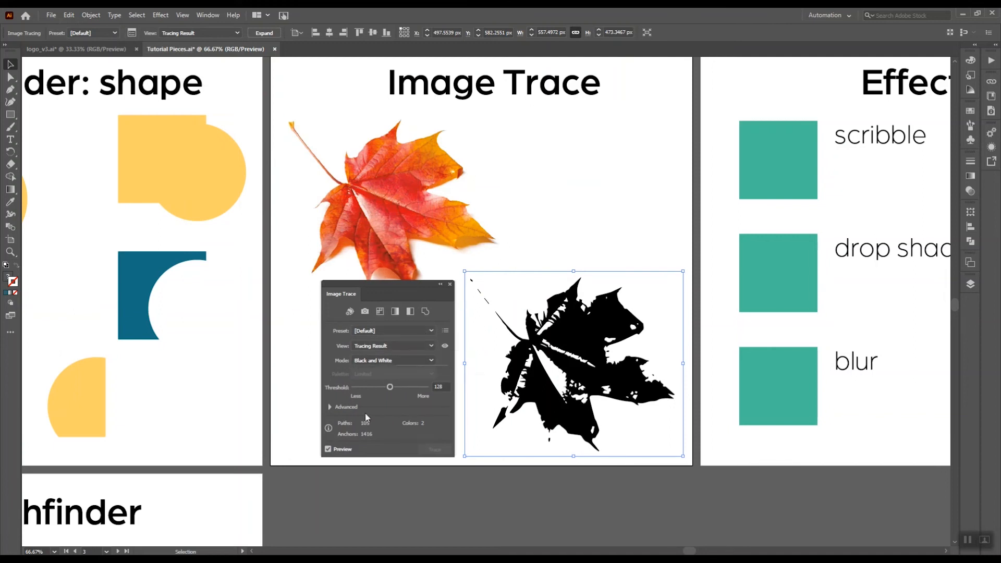
{"action": "left_click", "coordinate": [329, 407]}
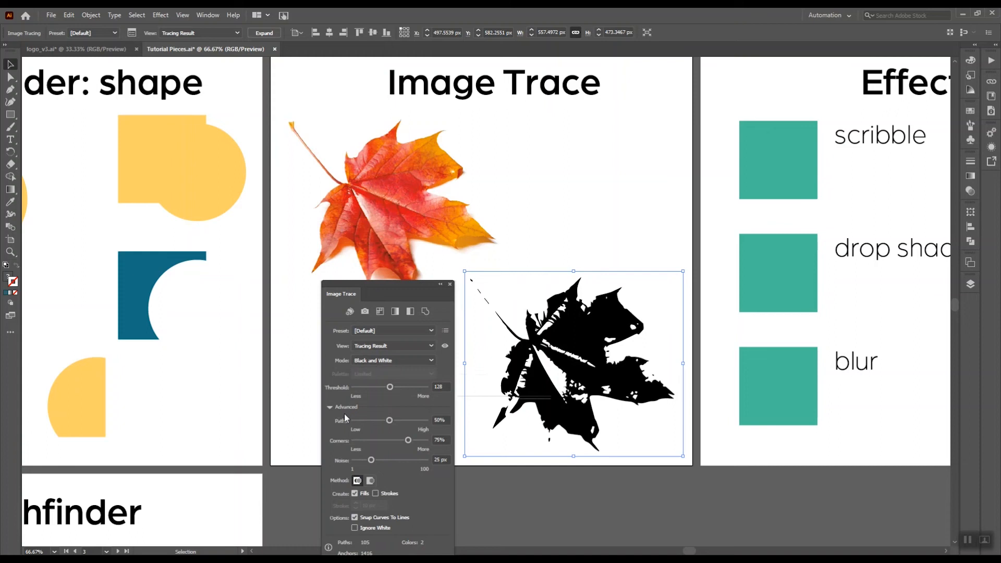
Ignore white in the lower leaf's tracing, set the threshold to 246, and adjust the advanced path settings.
{"action": "left_click", "coordinate": [355, 527]}
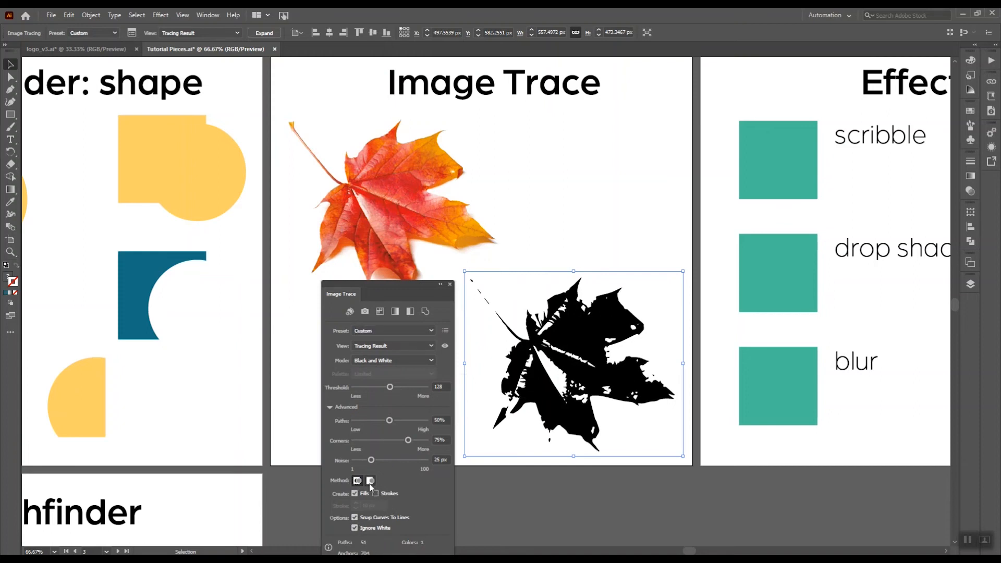
{"action": "left_click_drag", "start_coordinate": [389, 386], "coordinate": [426, 389]}
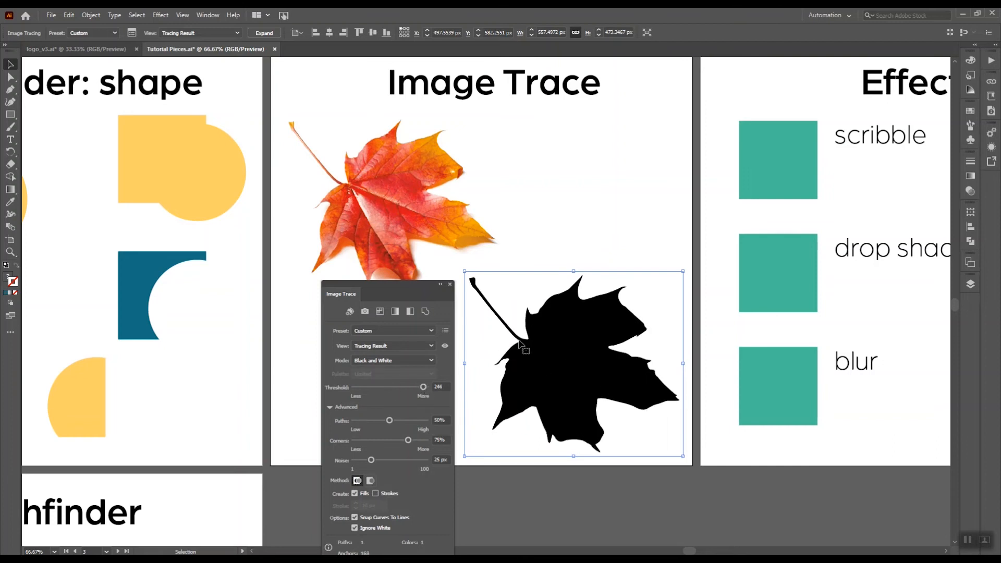
{"action": "mouse_move", "coordinate": [389, 420]}
{"action": "left_mouse_down"}
{"action": "mouse_move", "coordinate": [425, 420]}
{"action": "mouse_move", "coordinate": [333, 420]}
{"action": "mouse_move", "coordinate": [402, 421]}
{"action": "mouse_move", "coordinate": [429, 441]}
{"action": "mouse_move", "coordinate": [345, 443]}
{"action": "mouse_move", "coordinate": [369, 482]}
{"action": "mouse_move", "coordinate": [354, 443]}
{"action": "mouse_move", "coordinate": [399, 442]}
{"action": "mouse_move", "coordinate": [348, 463]}
{"action": "mouse_move", "coordinate": [446, 457]}
{"action": "mouse_move", "coordinate": [402, 465]}
{"action": "left_mouse_up"}
Apply the 6 Colors preset to the lower leaf's tracing, raise its colours to 30, and ignore white.
{"action": "left_click", "coordinate": [418, 333]}
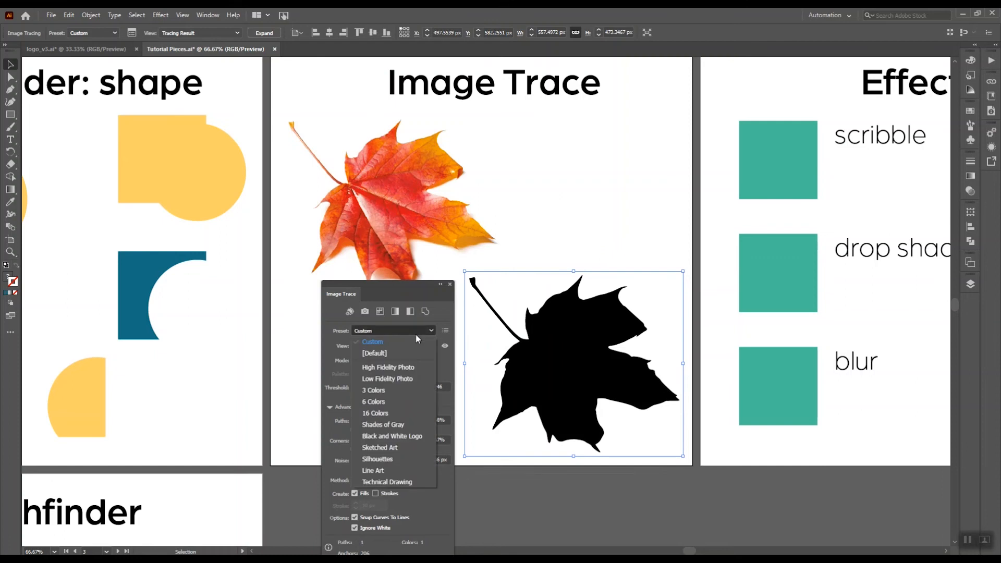
{"action": "left_click", "coordinate": [374, 402]}
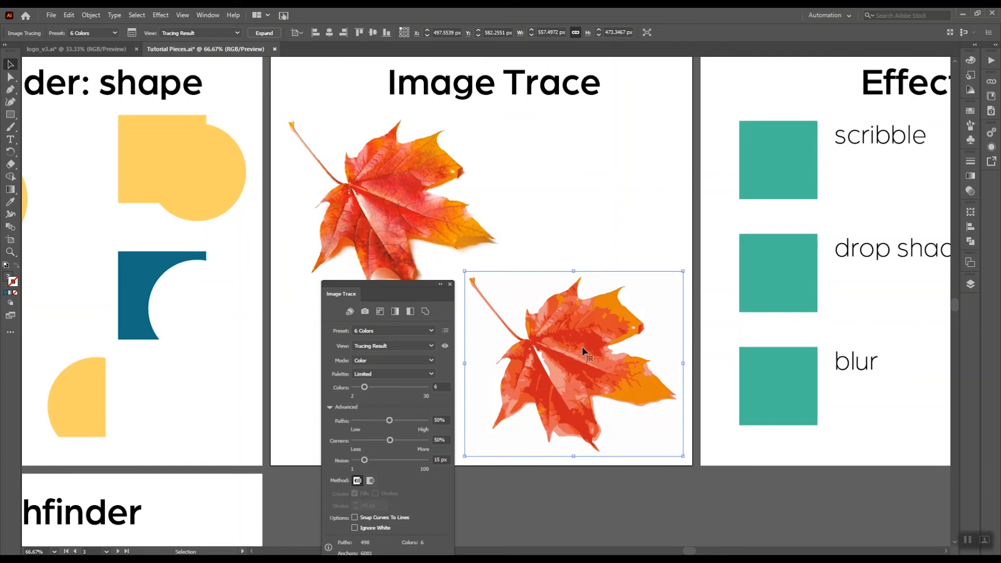
{"action": "mouse_move", "coordinate": [392, 284]}
{"action": "left_mouse_down"}
{"action": "mouse_move", "coordinate": [383, 236]}
{"action": "mouse_move", "coordinate": [373, 247]}
{"action": "left_mouse_up"}
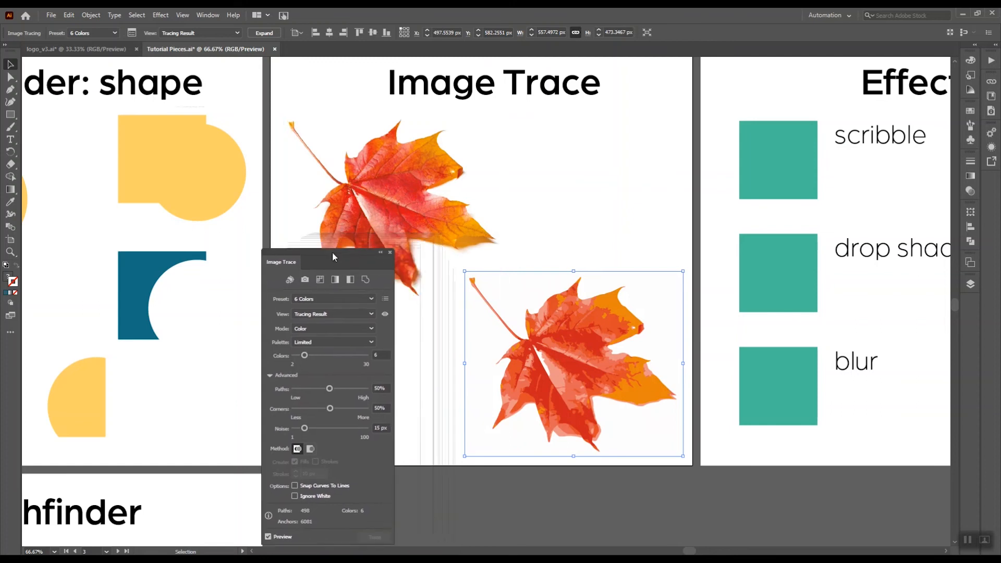
{"action": "left_click_drag", "start_coordinate": [332, 252], "coordinate": [367, 222]}
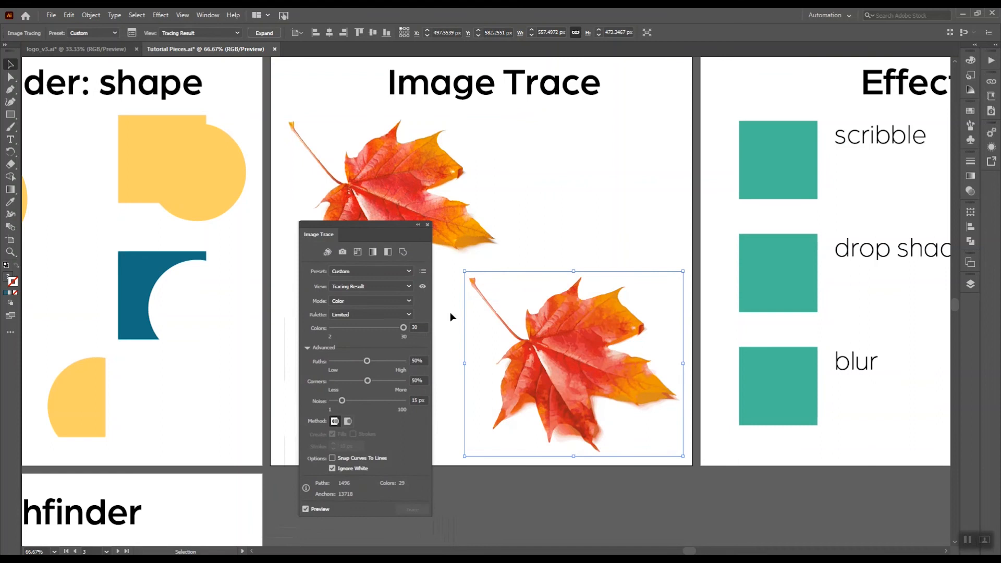
Expand the lower leaf's colour tracing and select the resulting vector group.
{"action": "left_click", "coordinate": [264, 33]}
{"action": "left_click", "coordinate": [593, 217]}
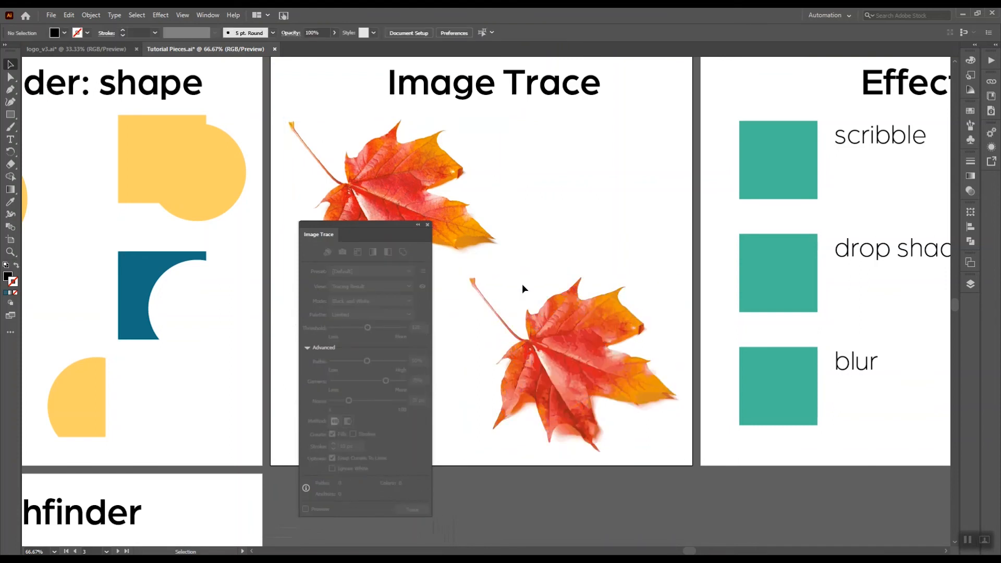
{"action": "left_click", "coordinate": [580, 382]}
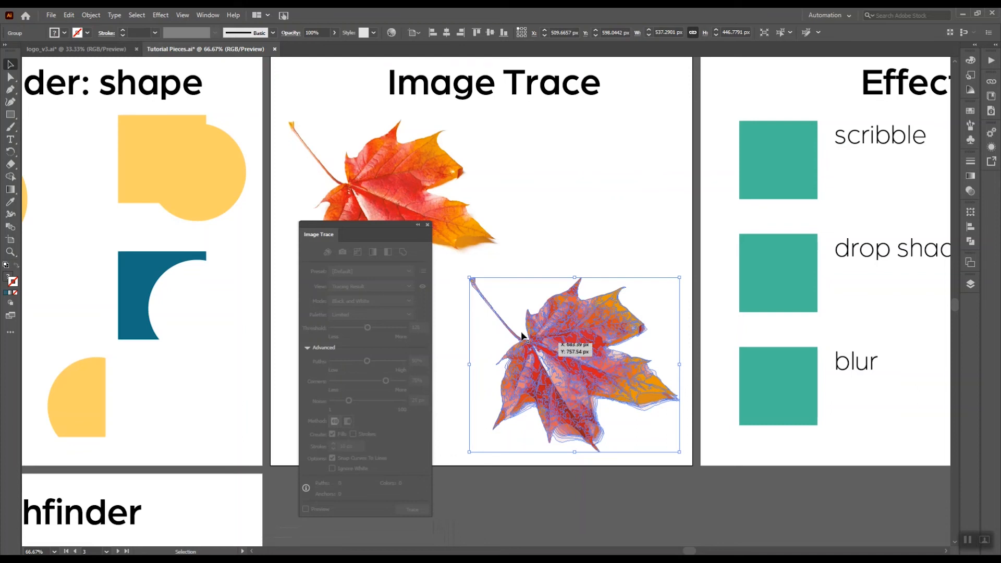
{"action": "left_click_drag", "start_coordinate": [521, 336], "coordinate": [520, 335]}
Undo the expansion of the lower leaf's tracing and close the tracing options.
{"action": "left_click", "coordinate": [418, 224]}
{"action": "left_click", "coordinate": [311, 241]}
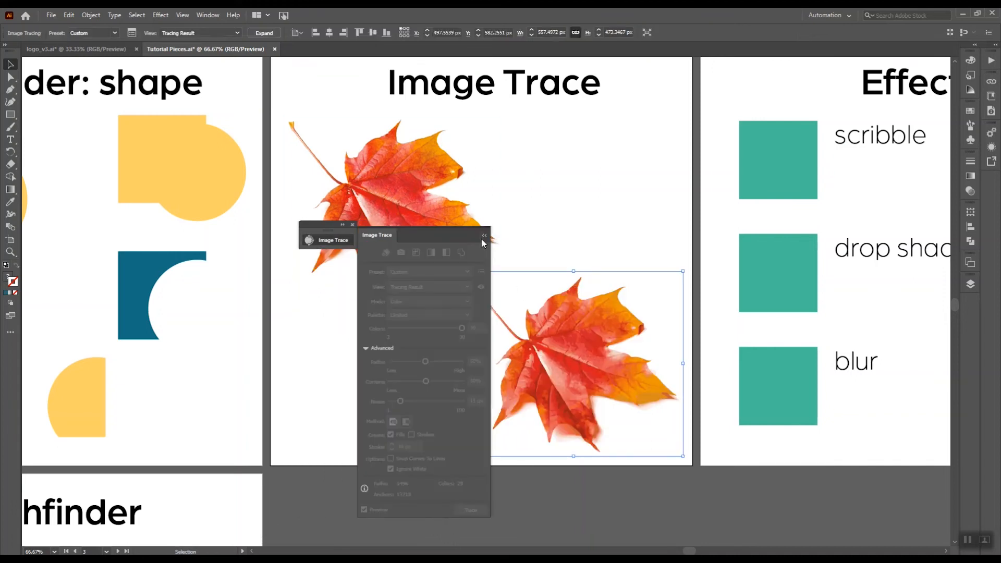
{"action": "left_click", "coordinate": [482, 233]}
{"action": "left_click", "coordinate": [352, 225]}
Reopen the tracing options for the lower leaf and adjust its number of colours.
{"action": "right_click", "coordinate": [553, 367]}
{"action": "left_click", "coordinate": [534, 363]}
{"action": "key", "text": "ctrl+z"}
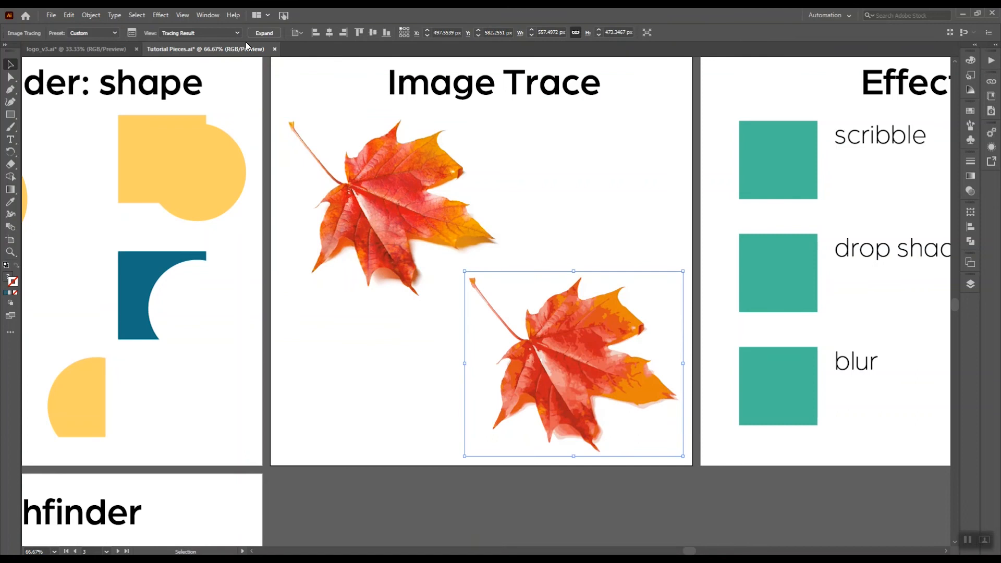
{"action": "left_click", "coordinate": [132, 32]}
{"action": "left_click_drag", "start_coordinate": [375, 306], "coordinate": [441, 311]}
Duplicate the upper leaf photo into the empty space below it and trace the copy in black and white.
{"action": "left_click", "coordinate": [416, 203]}
{"action": "mouse_move", "coordinate": [367, 198]}
{"action": "left_mouse_down"}
{"action": "mouse_move", "coordinate": [460, 293]}
{"action": "mouse_move", "coordinate": [357, 356]}
{"action": "left_mouse_up"}
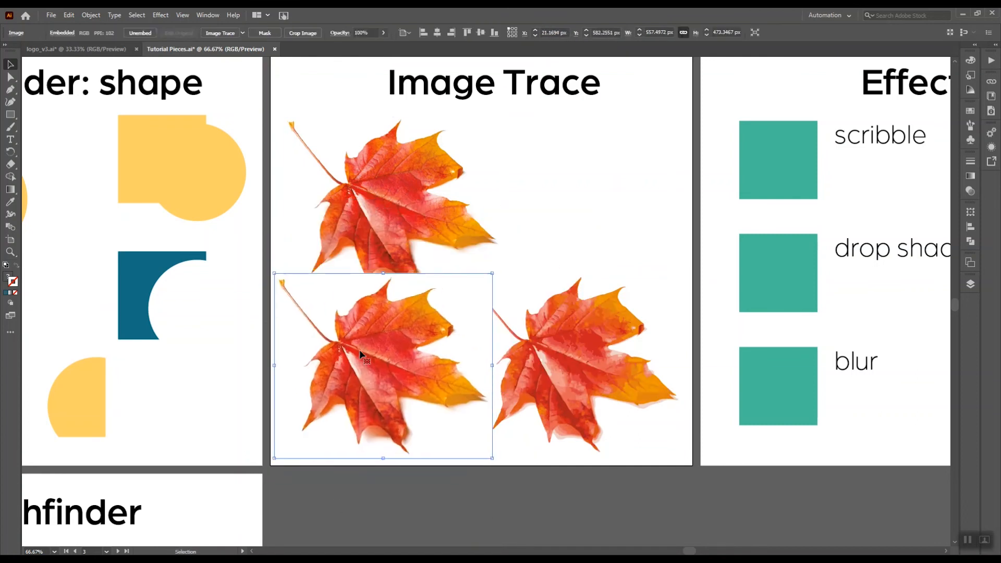
{"action": "left_click", "coordinate": [242, 33]}
{"action": "left_click", "coordinate": [276, 147]}
Try other tracing presets on the copied leaf, including Line Art and High Fidelity Photo.
{"action": "left_click", "coordinate": [105, 34]}
{"action": "left_click", "coordinate": [99, 173]}
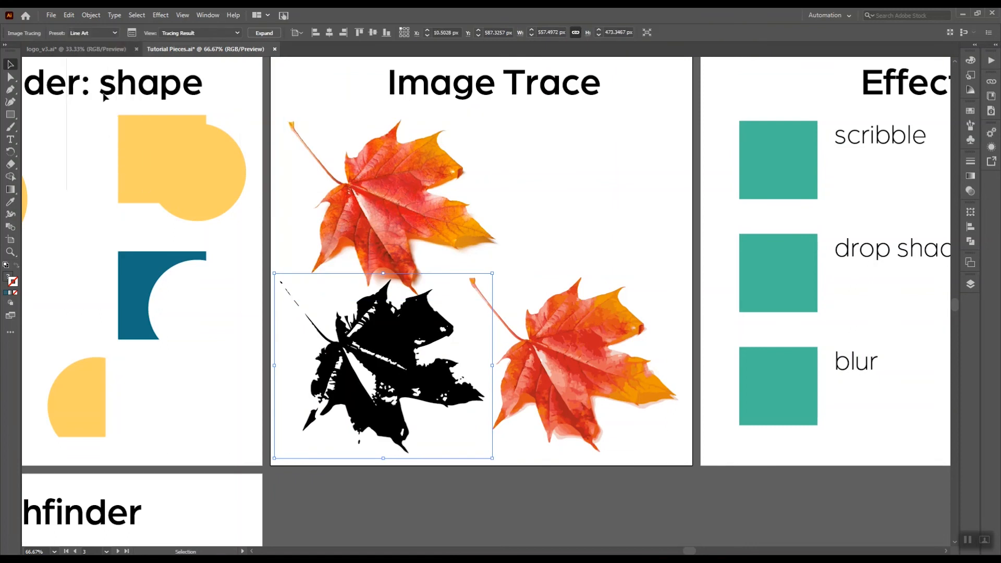
{"action": "left_click", "coordinate": [112, 32]}
{"action": "left_click", "coordinate": [106, 184]}
{"action": "left_click", "coordinate": [107, 33]}
{"action": "left_click", "coordinate": [99, 69]}
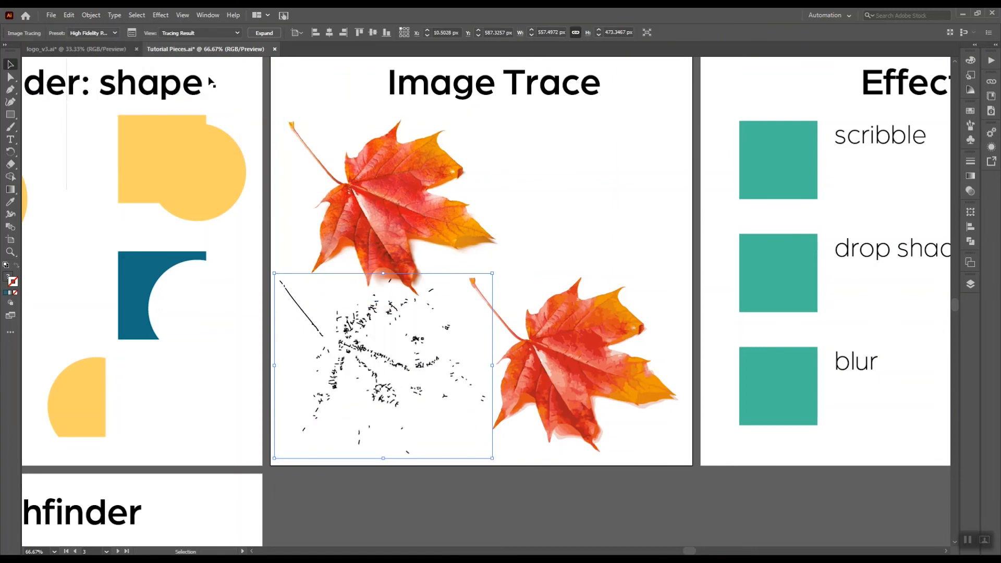
Apply the Shades of Gray preset to the copied leaf and expand the tracing.
{"action": "left_click", "coordinate": [107, 33]}
{"action": "left_click", "coordinate": [99, 127]}
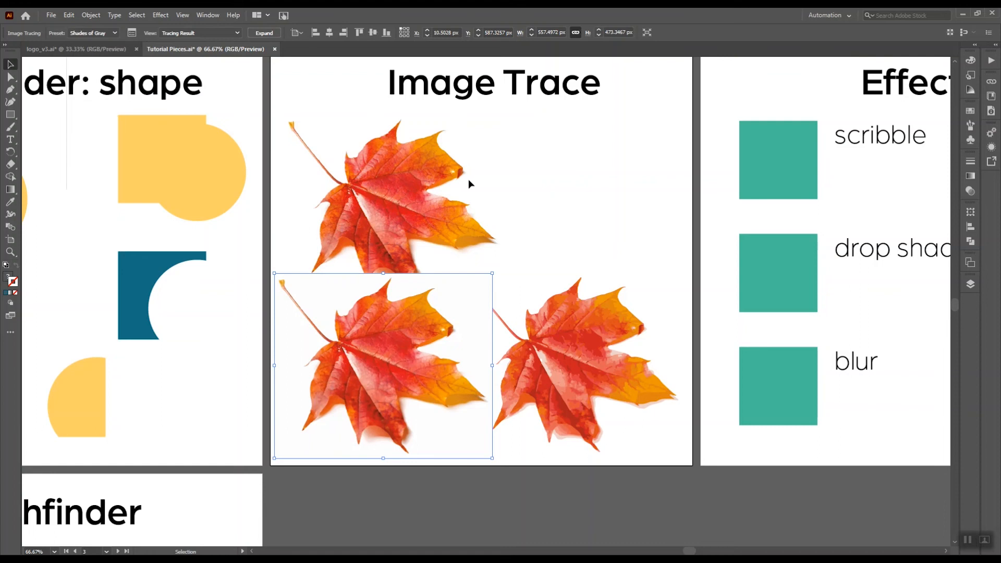
{"action": "left_click", "coordinate": [132, 33]}
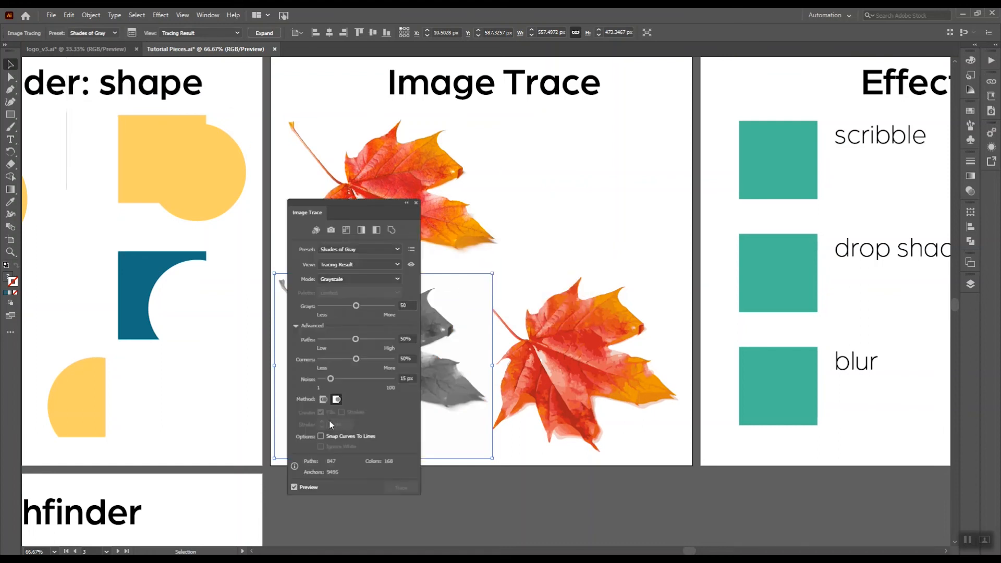
{"action": "left_click_drag", "start_coordinate": [328, 214], "coordinate": [180, 179]}
{"action": "left_click", "coordinate": [268, 168]}
{"action": "left_click", "coordinate": [264, 33]}
Ungroup the expanded grayscale leaf and delete its white background piece.
{"action": "right_click", "coordinate": [469, 306]}
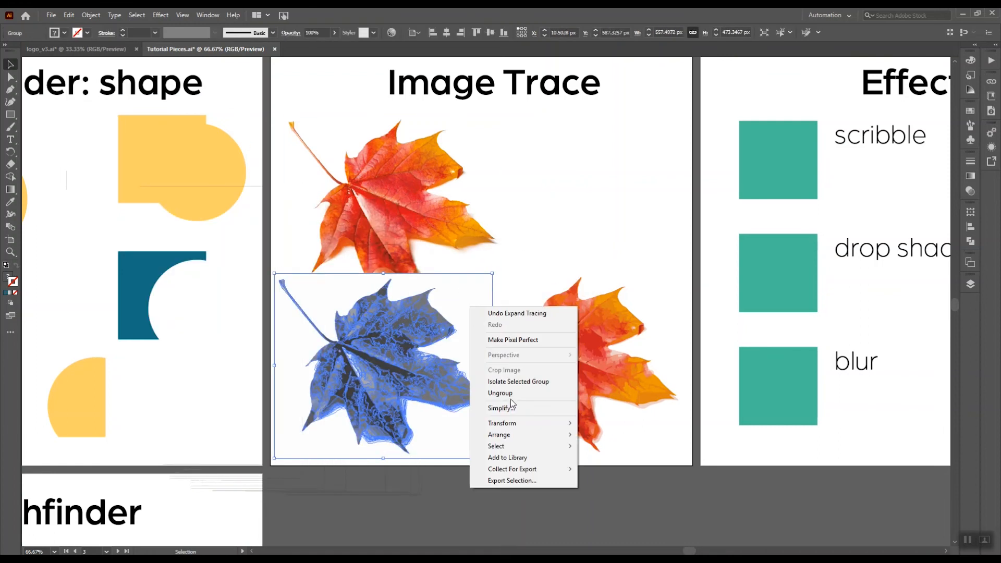
{"action": "left_click", "coordinate": [510, 394]}
{"action": "left_click", "coordinate": [477, 374]}
{"action": "key", "text": "Delete"}
Duplicate the upper leaf photo into the empty space beside it and trace the copy in black and white.
{"action": "left_click", "coordinate": [398, 208]}
{"action": "left_click_drag", "start_coordinate": [359, 169], "coordinate": [548, 164]}
{"action": "left_click", "coordinate": [242, 33]}
{"action": "left_click", "coordinate": [261, 137]}
Set the new copy's tracing threshold to 242, ignore white, and expand the silhouette.
{"action": "left_click", "coordinate": [132, 33]}
{"action": "left_click_drag", "start_coordinate": [208, 270], "coordinate": [242, 270]}
{"action": "left_click", "coordinate": [173, 412]}
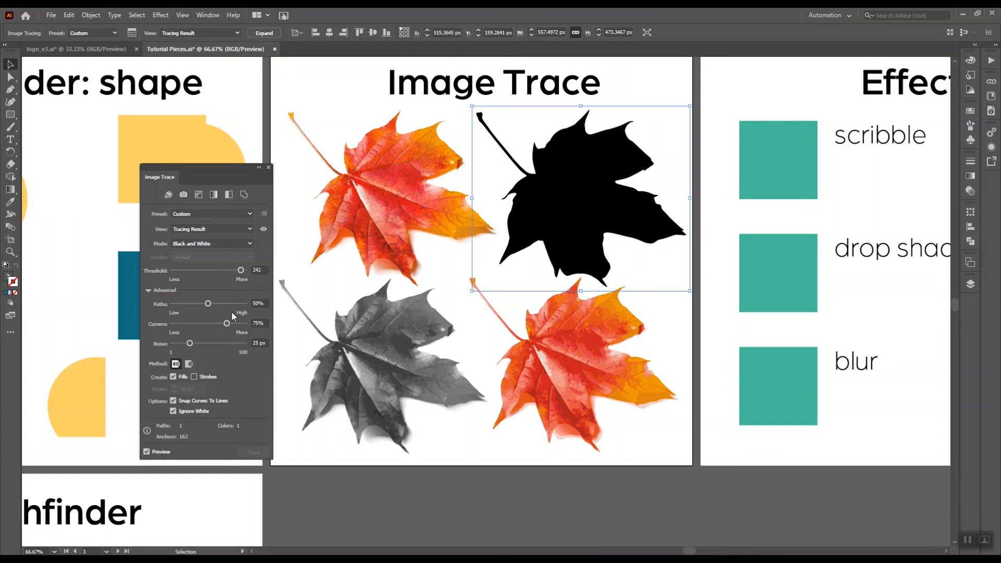
{"action": "left_click", "coordinate": [268, 168]}
{"action": "left_click", "coordinate": [264, 33]}
Ungroup the expanded black leaf silhouette and select its shape.
{"action": "right_click", "coordinate": [655, 162]}
{"action": "left_click", "coordinate": [684, 252]}
{"action": "left_click", "coordinate": [696, 207]}
{"action": "left_click", "coordinate": [551, 196]}
Try swapping the silhouette's fill and stroke, sampling the yellow shape's colour and deleting the selection, then undo the last changes.
{"action": "left_click", "coordinate": [15, 266]}
{"action": "left_click", "coordinate": [16, 265]}
{"action": "left_click", "coordinate": [11, 203]}
{"action": "left_click", "coordinate": [178, 162]}
{"action": "key", "text": "Delete"}
{"action": "key", "text": "ctrl+z"}
{"action": "key", "text": "ctrl+z"}
Start the Scribble effect on the green square beside the scribble label in the Effects artboard.
{"action": "left_click", "coordinate": [10, 64]}
{"action": "left_click", "coordinate": [881, 198]}
{"action": "key", "text": "ctrl+0"}
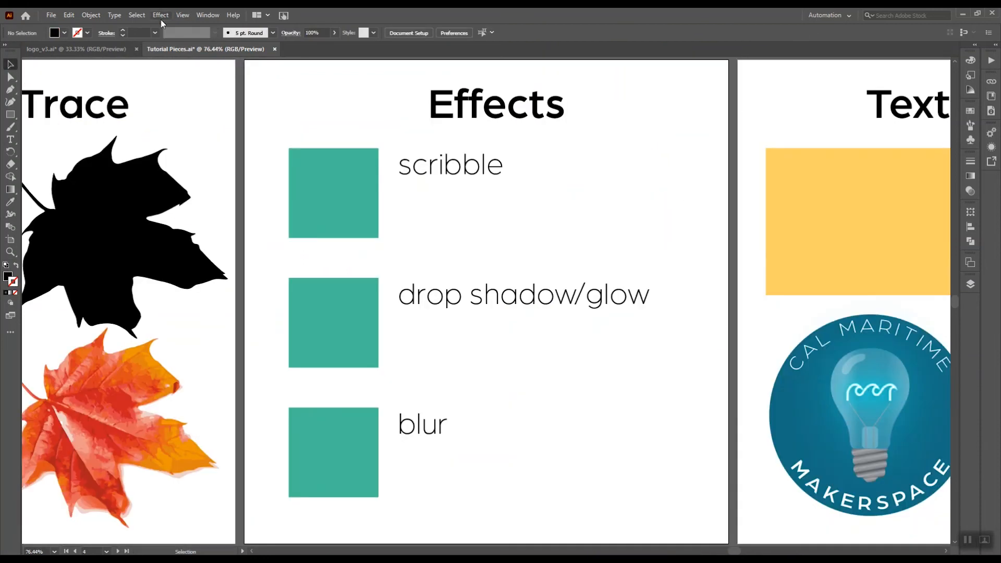
{"action": "left_click", "coordinate": [161, 17]}
{"action": "left_click", "coordinate": [525, 20]}
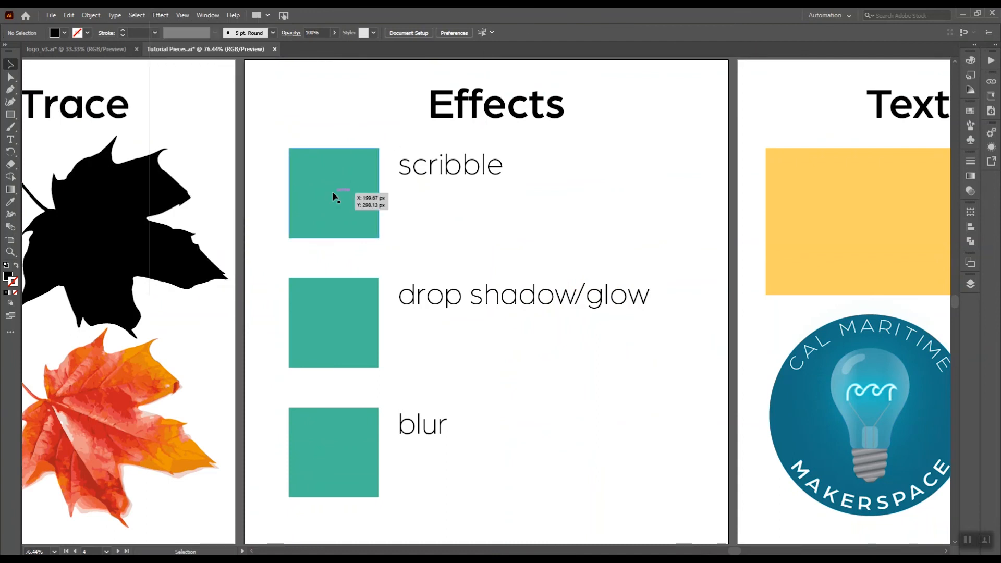
{"action": "left_click", "coordinate": [292, 180]}
{"action": "left_click", "coordinate": [161, 16]}
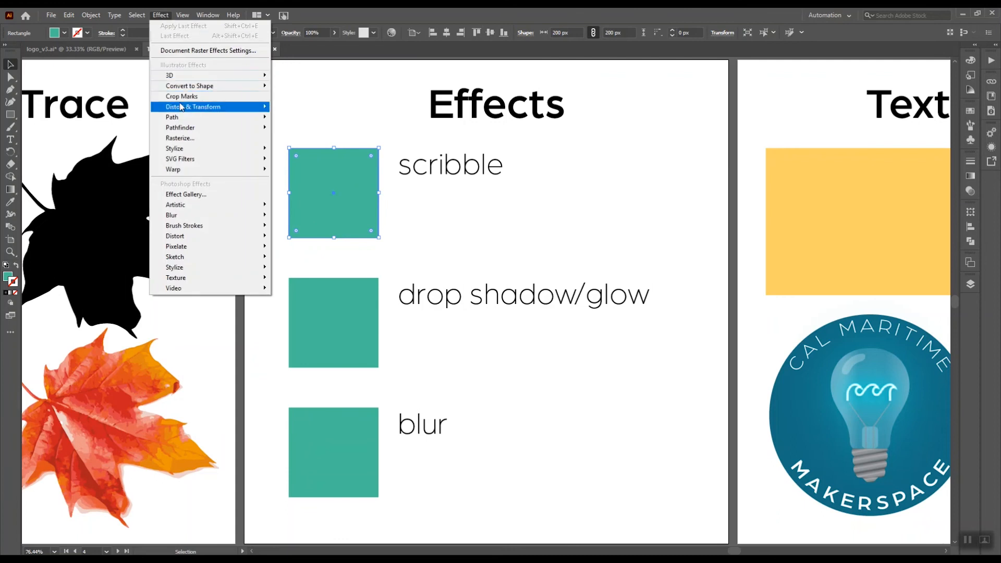
{"action": "mouse_move", "coordinate": [193, 155]}
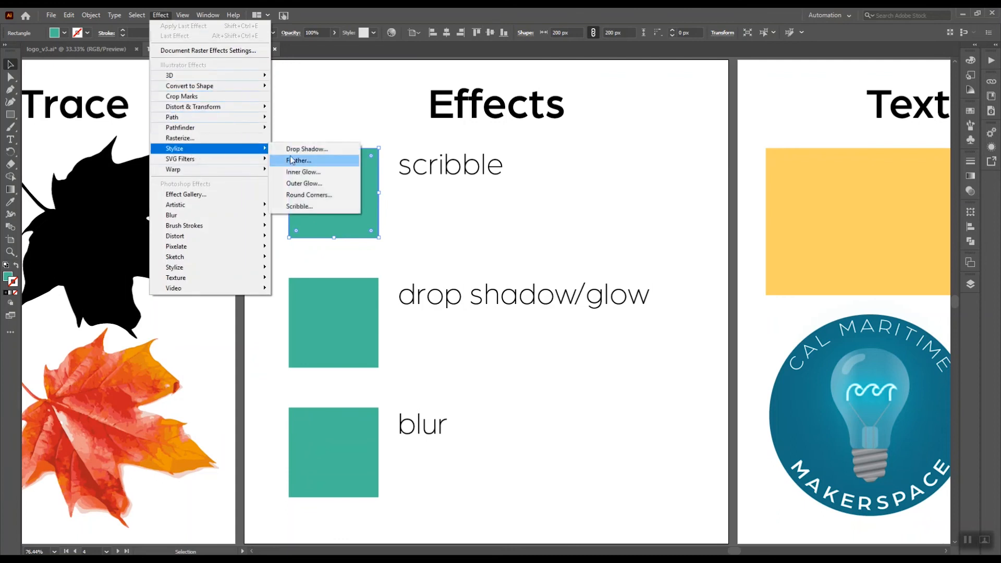
{"action": "left_click", "coordinate": [305, 207]}
{"action": "mouse_move", "coordinate": [417, 93]}
{"action": "left_mouse_down"}
{"action": "mouse_move", "coordinate": [261, 114]}
{"action": "mouse_move", "coordinate": [549, 130]}
{"action": "mouse_move", "coordinate": [683, 101]}
{"action": "mouse_move", "coordinate": [658, 100]}
{"action": "left_mouse_up"}
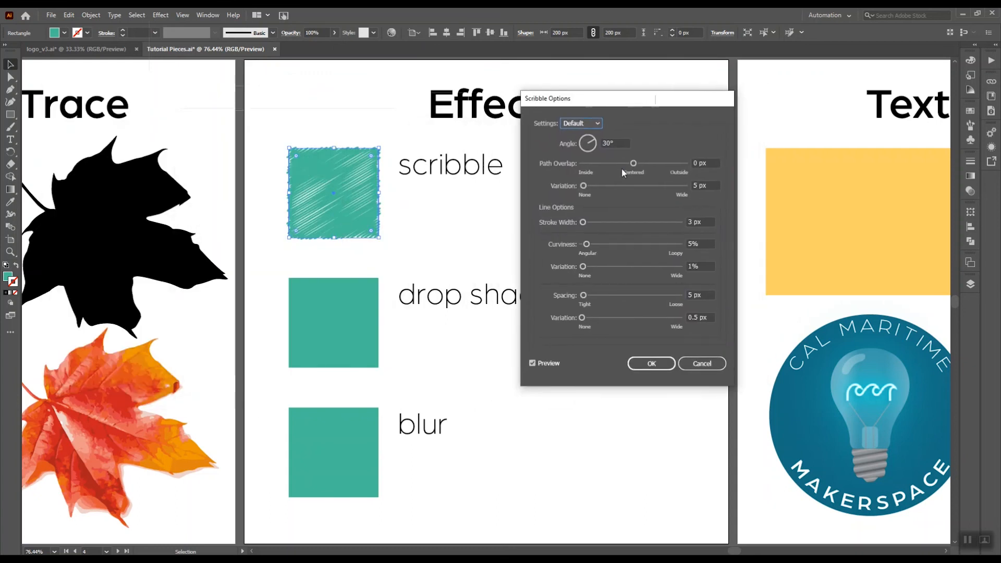
Experiment with the scribble's spacing, curviness, stroke width, path overlap and variation settings.
{"action": "mouse_move", "coordinate": [584, 295]}
{"action": "left_mouse_down"}
{"action": "mouse_move", "coordinate": [621, 297]}
{"action": "mouse_move", "coordinate": [590, 297]}
{"action": "left_mouse_up"}
{"action": "left_click_drag", "start_coordinate": [582, 318], "coordinate": [598, 321]}
{"action": "mouse_move", "coordinate": [586, 244]}
{"action": "left_mouse_down"}
{"action": "mouse_move", "coordinate": [708, 254]}
{"action": "mouse_move", "coordinate": [605, 245]}
{"action": "mouse_move", "coordinate": [653, 267]}
{"action": "left_mouse_up"}
{"action": "left_click_drag", "start_coordinate": [582, 222], "coordinate": [587, 224]}
{"action": "mouse_move", "coordinate": [583, 186]}
{"action": "left_mouse_down"}
{"action": "mouse_move", "coordinate": [624, 193]}
{"action": "mouse_move", "coordinate": [591, 188]}
{"action": "left_mouse_up"}
{"action": "mouse_move", "coordinate": [633, 164]}
{"action": "left_mouse_down"}
{"action": "mouse_move", "coordinate": [675, 165]}
{"action": "mouse_move", "coordinate": [612, 165]}
{"action": "mouse_move", "coordinate": [634, 165]}
{"action": "left_mouse_up"}
Try several Scribble presets on the square and return to the Default settings.
{"action": "left_click", "coordinate": [589, 125]}
{"action": "left_click", "coordinate": [588, 264]}
{"action": "left_click", "coordinate": [592, 126]}
{"action": "left_click", "coordinate": [586, 229]}
{"action": "left_click", "coordinate": [594, 125]}
{"action": "left_click", "coordinate": [589, 161]}
{"action": "left_click", "coordinate": [592, 125]}
{"action": "left_click", "coordinate": [591, 148]}
Set the scribble's path overlap variation to 31 px, curviness to 6% and spacing variation to 11 px, and apply the effect.
{"action": "left_click_drag", "start_coordinate": [584, 187], "coordinate": [592, 188]}
{"action": "left_click_drag", "start_coordinate": [586, 245], "coordinate": [589, 246]}
{"action": "left_click_drag", "start_coordinate": [582, 318], "coordinate": [585, 319]}
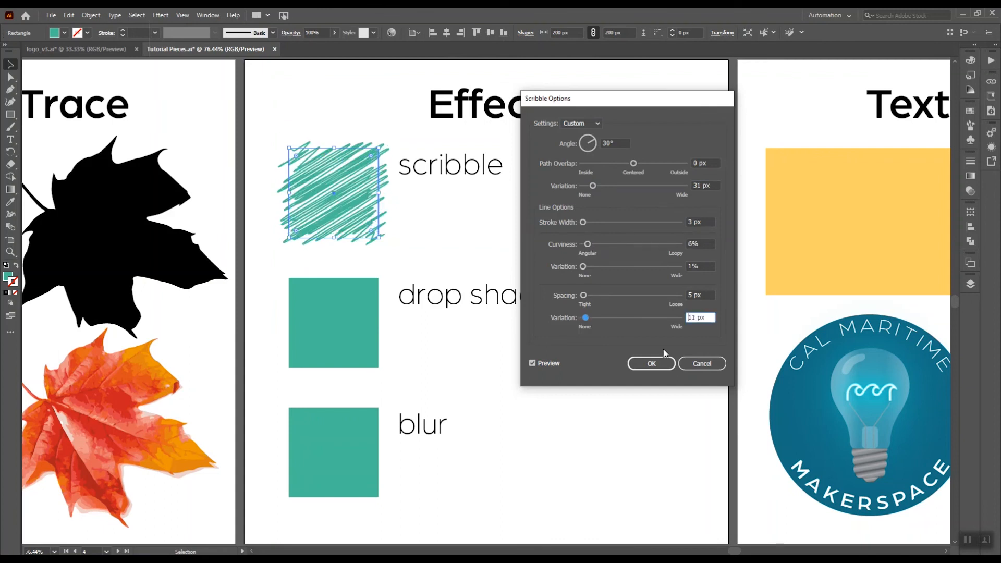
{"action": "left_click", "coordinate": [661, 362]}
Apply a Multiply drop shadow to the middle green square with 75% opacity, 7 px offsets and 5 px blur.
{"action": "left_click", "coordinate": [345, 322]}
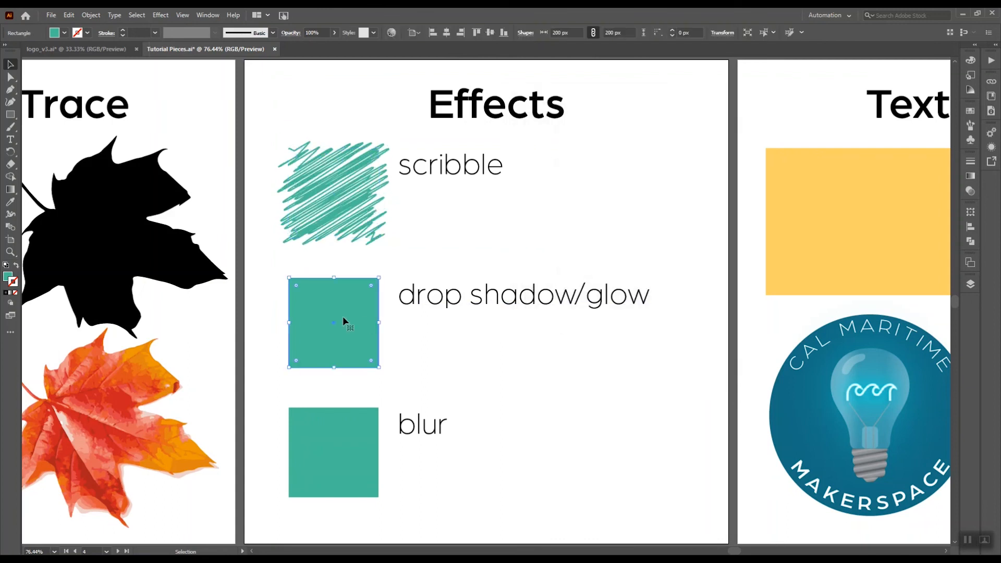
{"action": "left_click", "coordinate": [166, 16]}
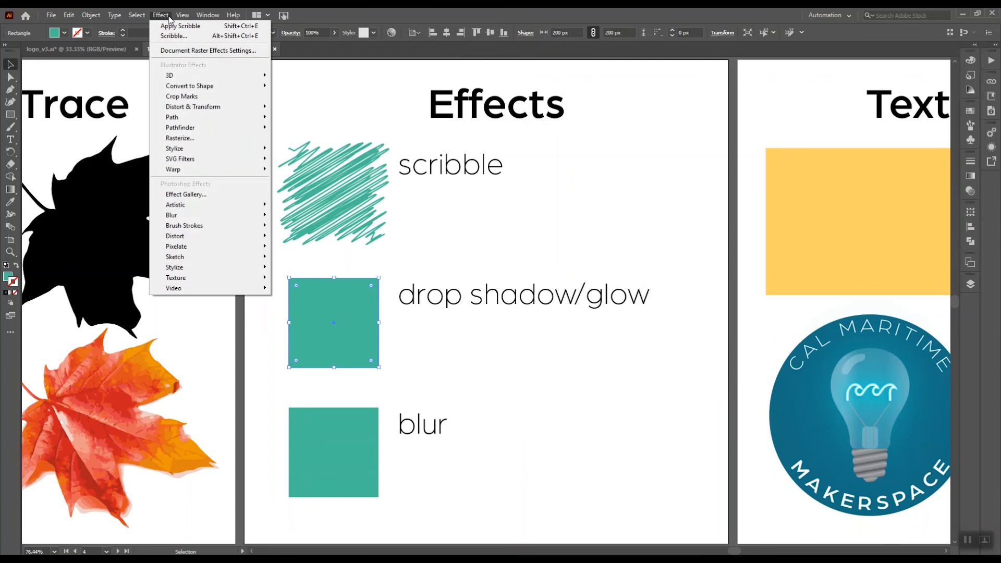
{"action": "mouse_move", "coordinate": [187, 151]}
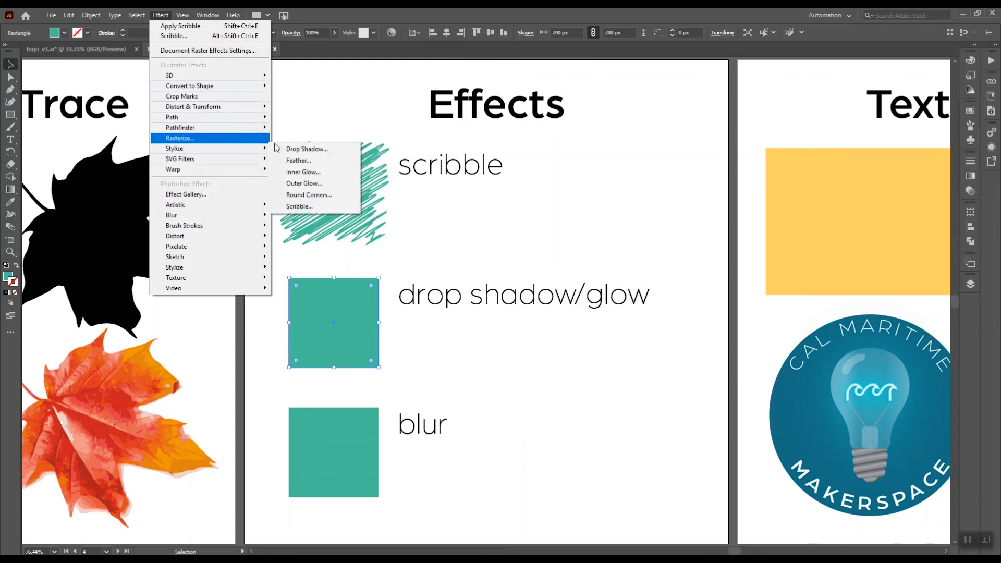
{"action": "left_click", "coordinate": [305, 149]}
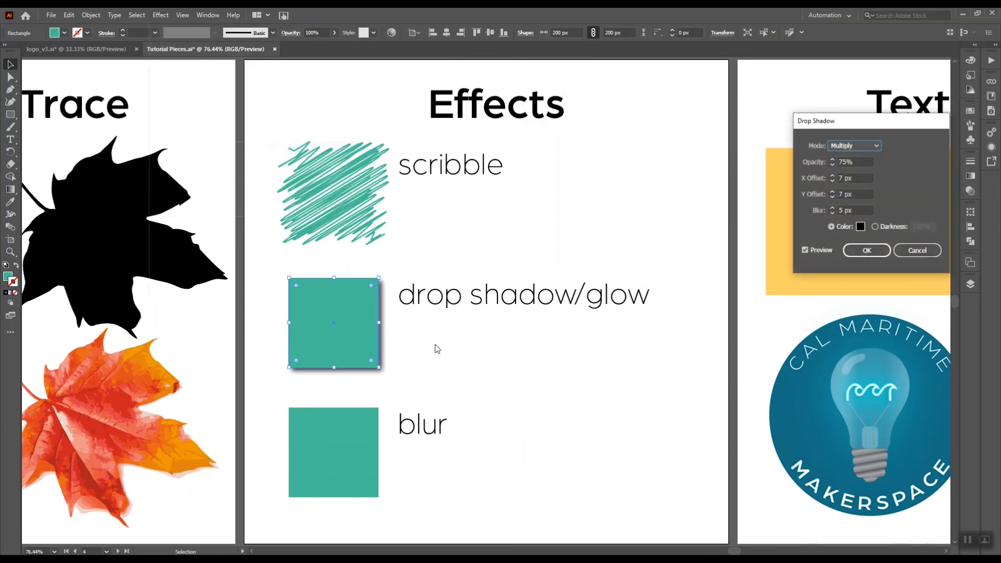
{"action": "left_click", "coordinate": [867, 253]}
{"action": "left_click", "coordinate": [525, 397]}
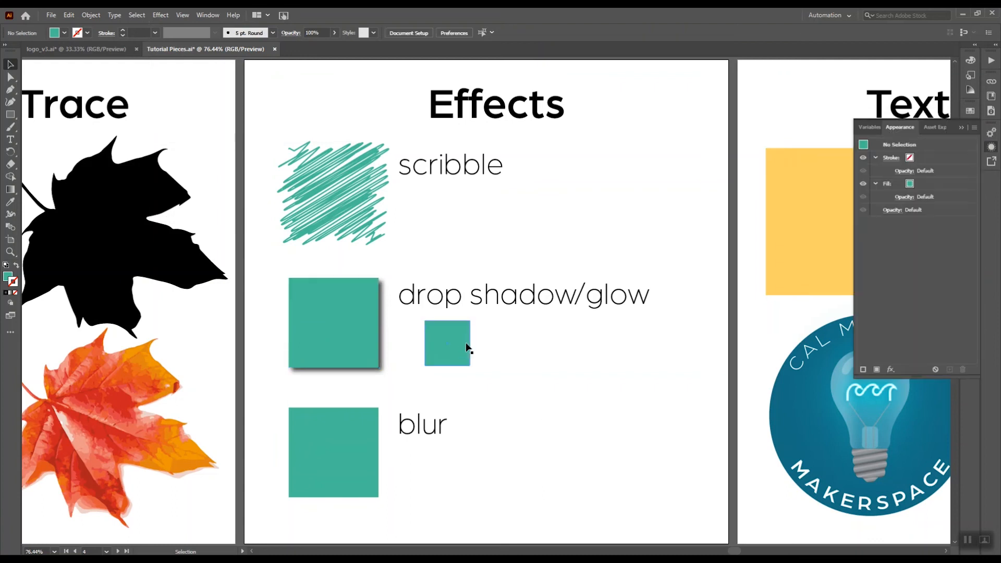
Apply a Screen inner glow from the edge to the small green square, with 75% opacity and 5 px blur.
{"action": "left_click", "coordinate": [464, 344]}
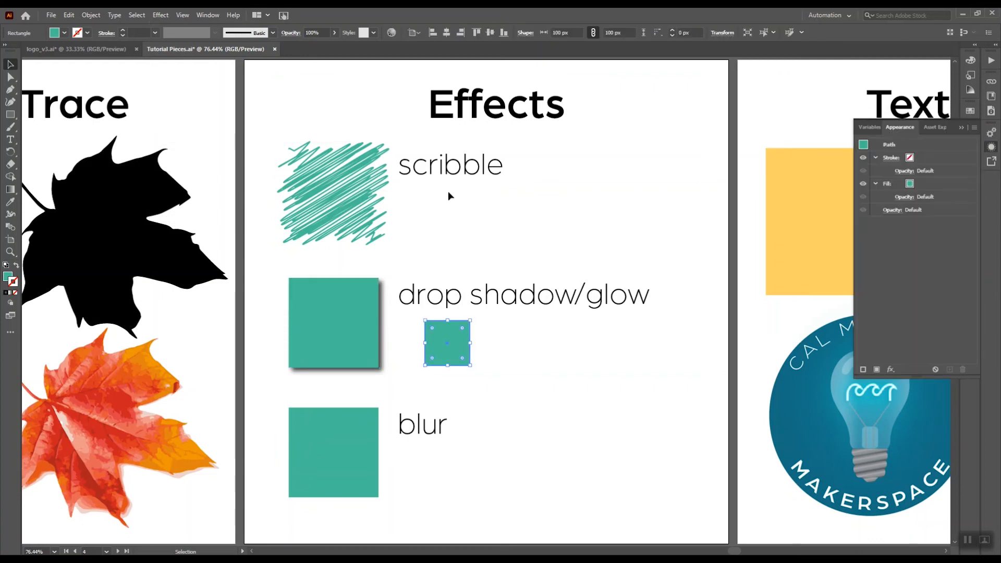
{"action": "left_click", "coordinate": [158, 15]}
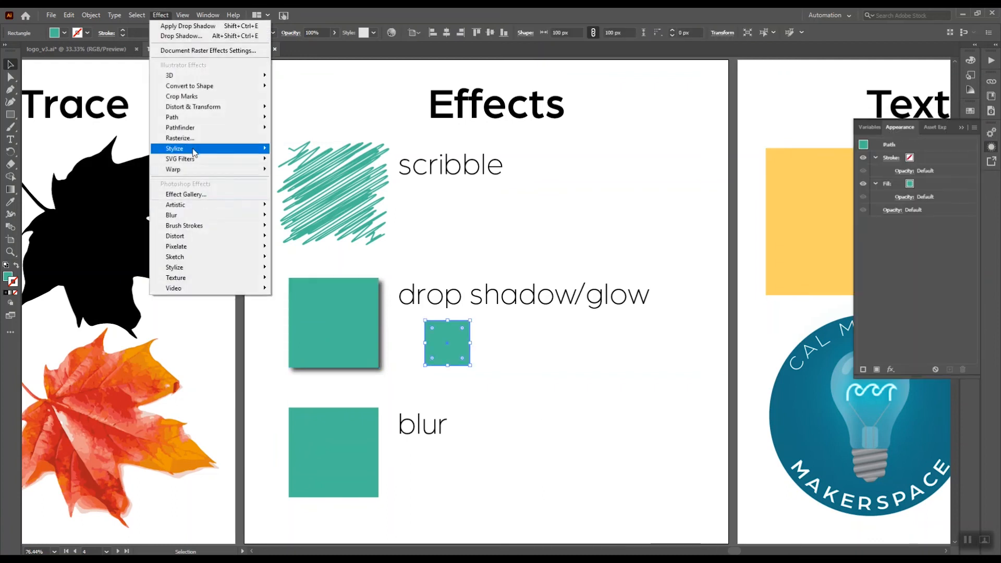
{"action": "mouse_move", "coordinate": [193, 149]}
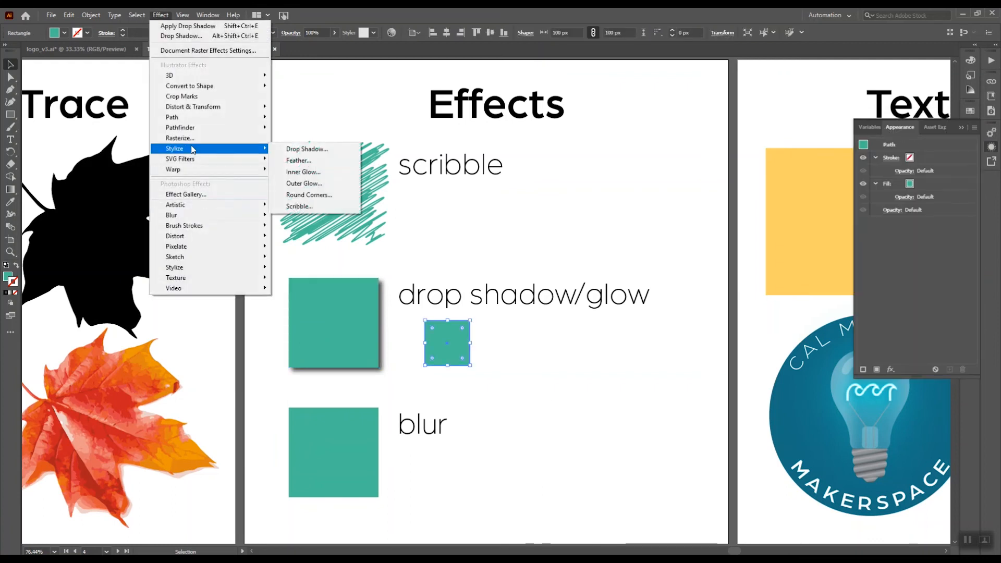
{"action": "left_click", "coordinate": [302, 171]}
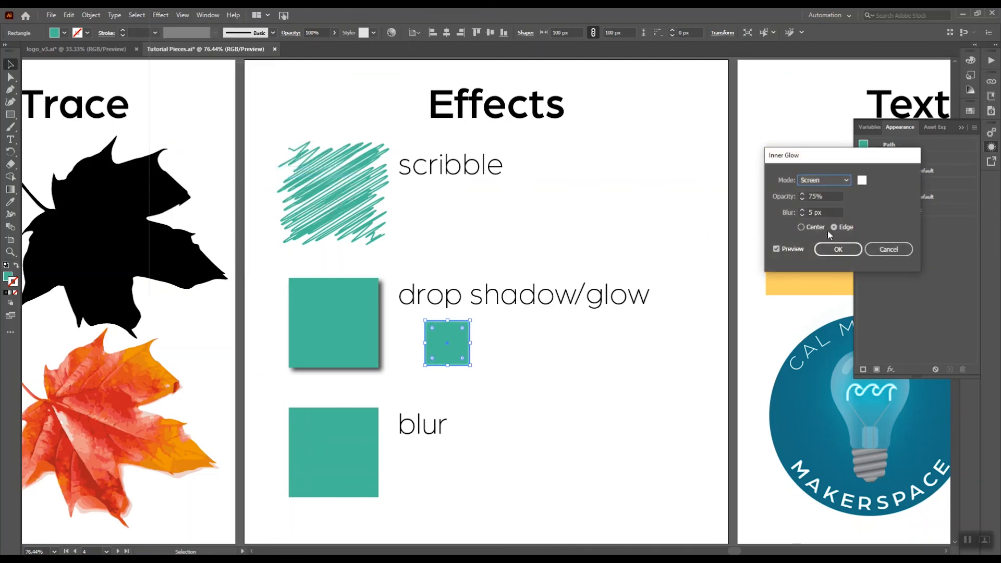
{"action": "left_click", "coordinate": [838, 249]}
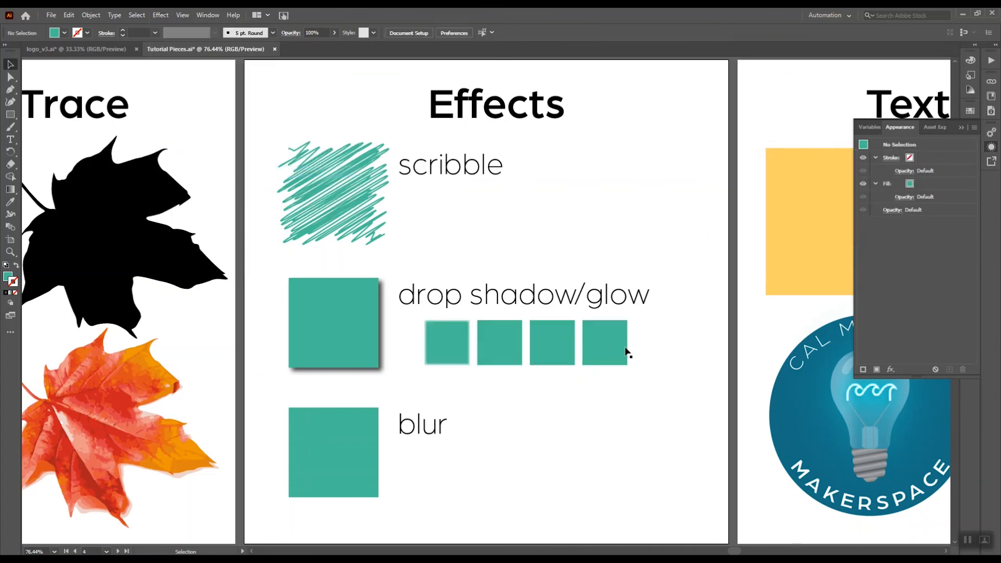
Apply the Outer Glow effect to the second small green square.
{"action": "left_click", "coordinate": [498, 353]}
{"action": "left_click", "coordinate": [161, 14]}
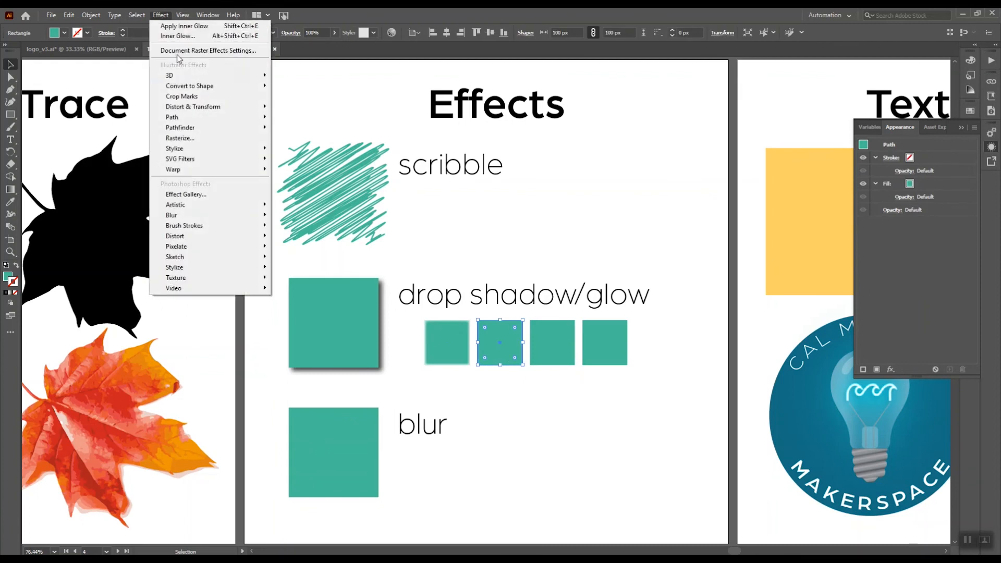
{"action": "mouse_move", "coordinate": [177, 148]}
{"action": "left_click", "coordinate": [305, 182]}
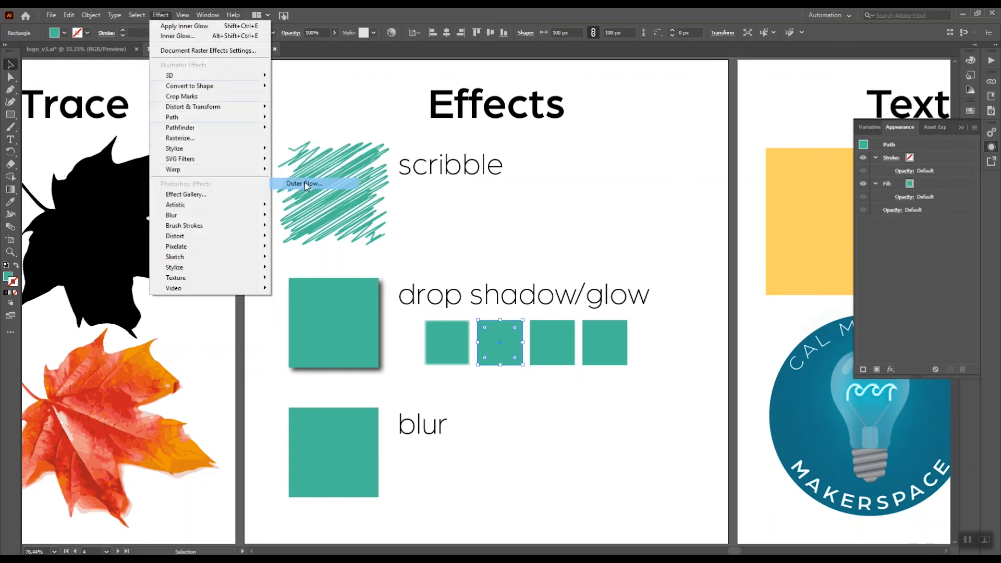